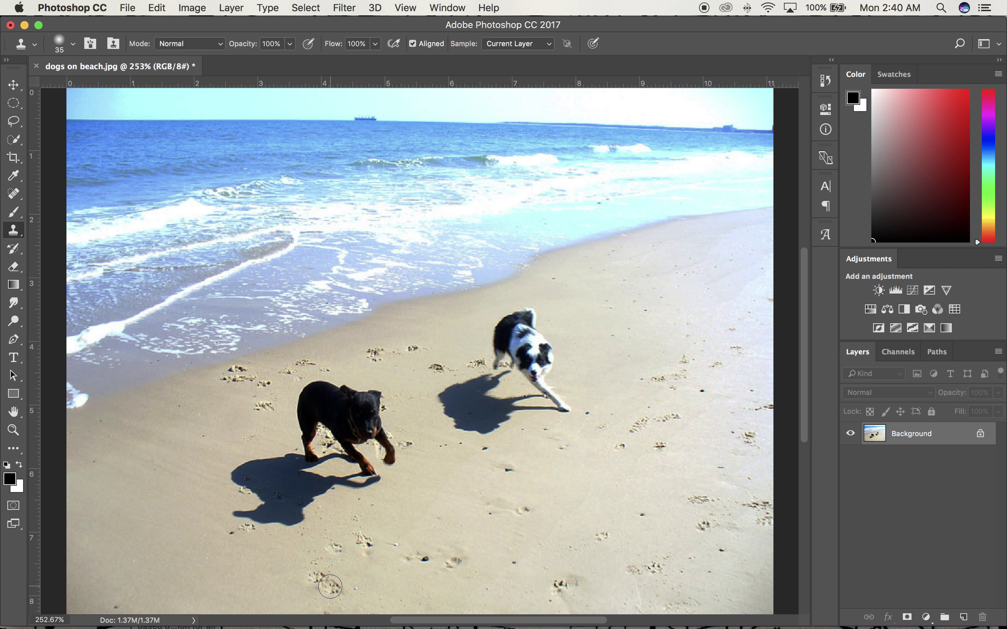
left_click_drag(405, 557, 450, 561)
key("super+z")
key("super+z")
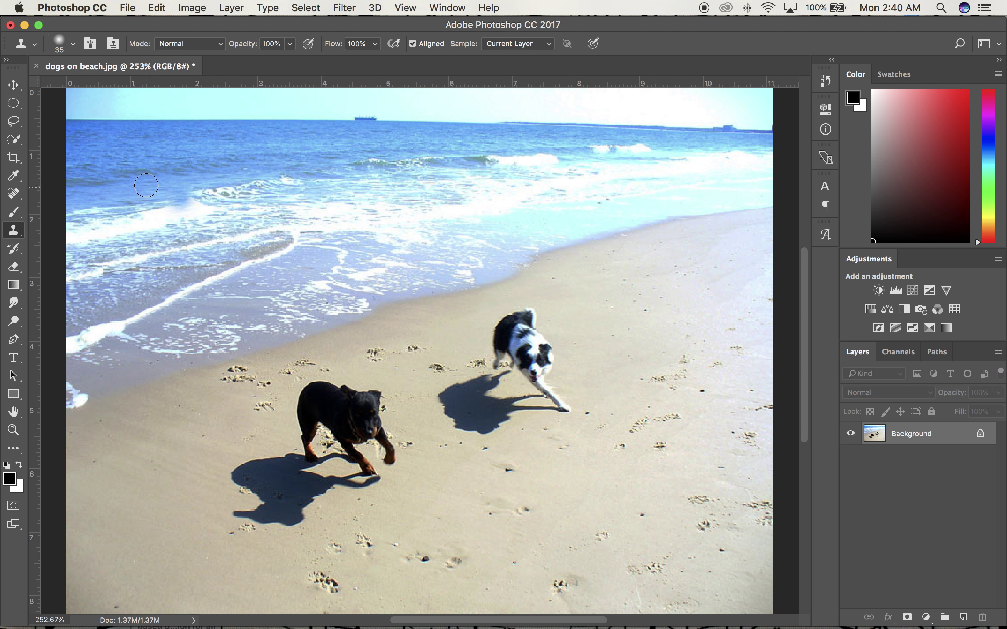
- Outline the black dog and its shadow with the Patch Tool and replace them with clean sand from the lower-left beach
left_click(13, 194)
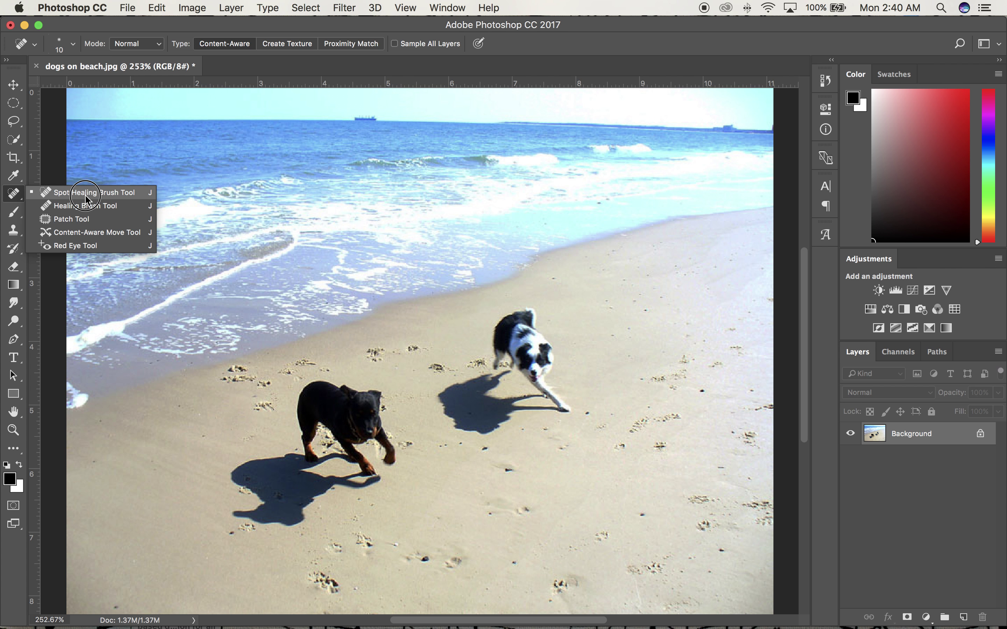
left_click(85, 194)
left_click(19, 200)
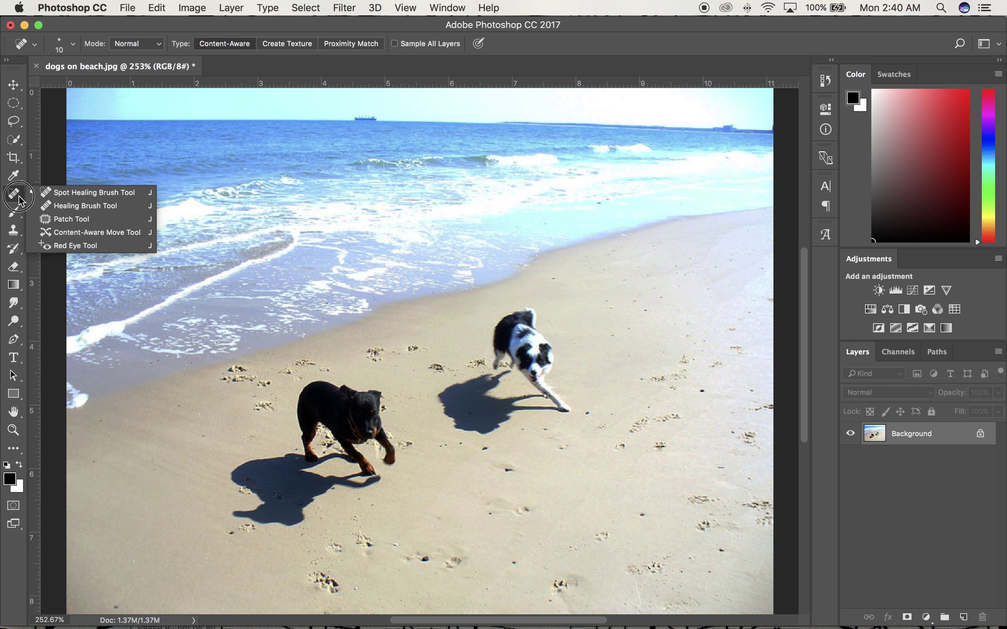
left_click(61, 220)
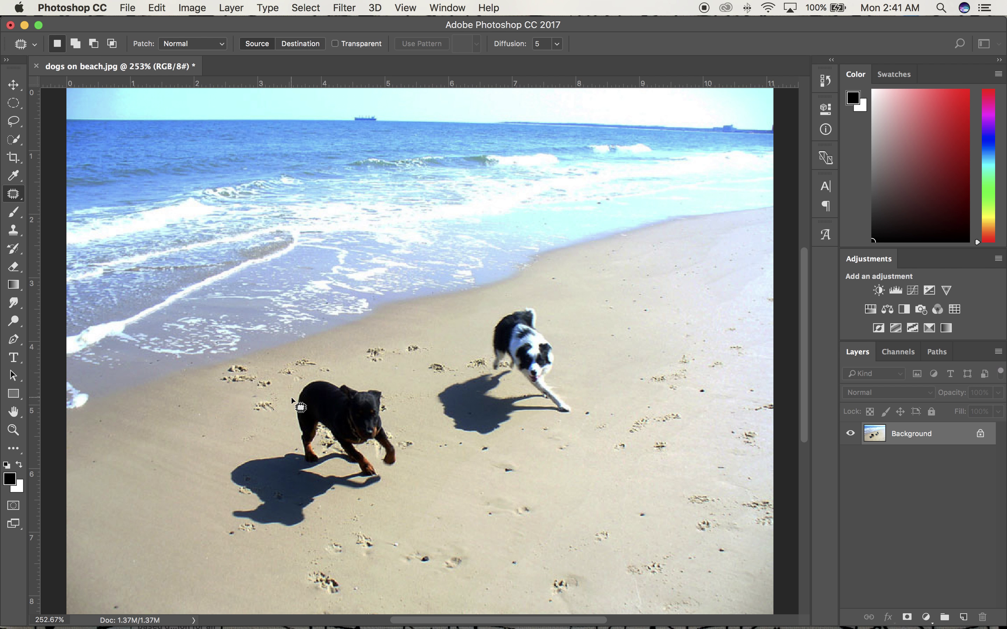
scroll(291, 397, "right", 2)
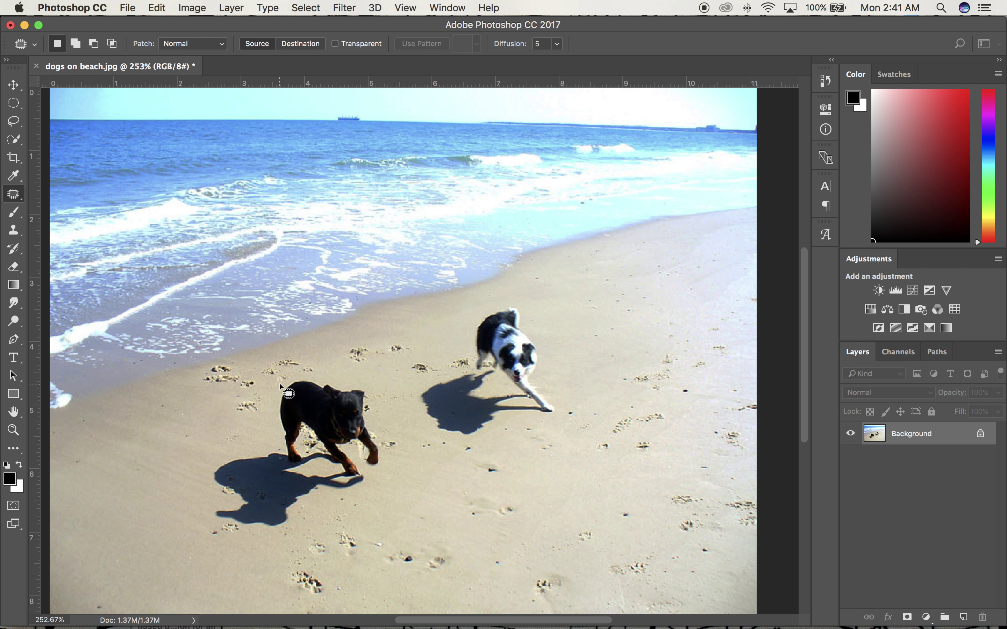
left_click(203, 470)
mouse_move(203, 470)
left_mouse_down()
mouse_move(205, 509)
mouse_move(224, 525)
mouse_move(286, 534)
mouse_move(367, 495)
mouse_move(387, 454)
mouse_move(372, 390)
mouse_move(307, 375)
mouse_move(278, 387)
mouse_move(254, 437)
mouse_move(202, 471)
left_mouse_up()
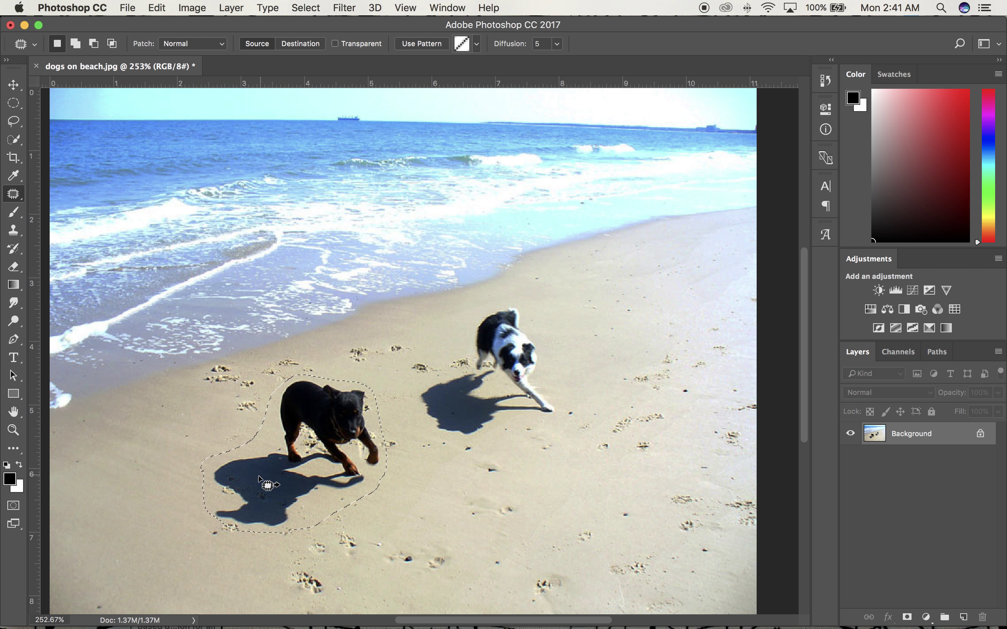
left_click(257, 488)
left_click_drag(257, 490, 109, 560)
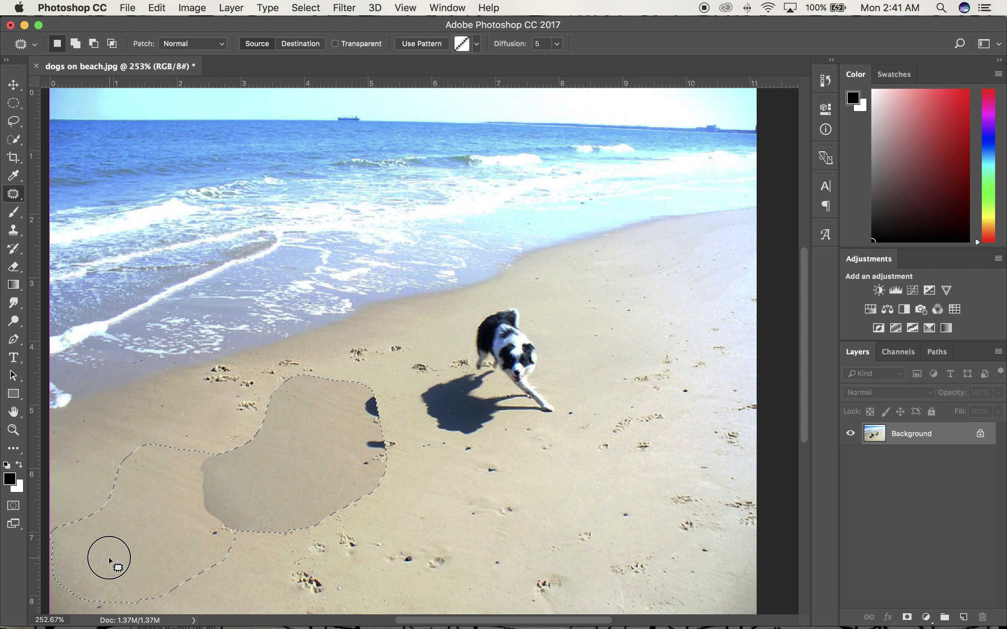
left_click_drag(109, 560, 111, 559)
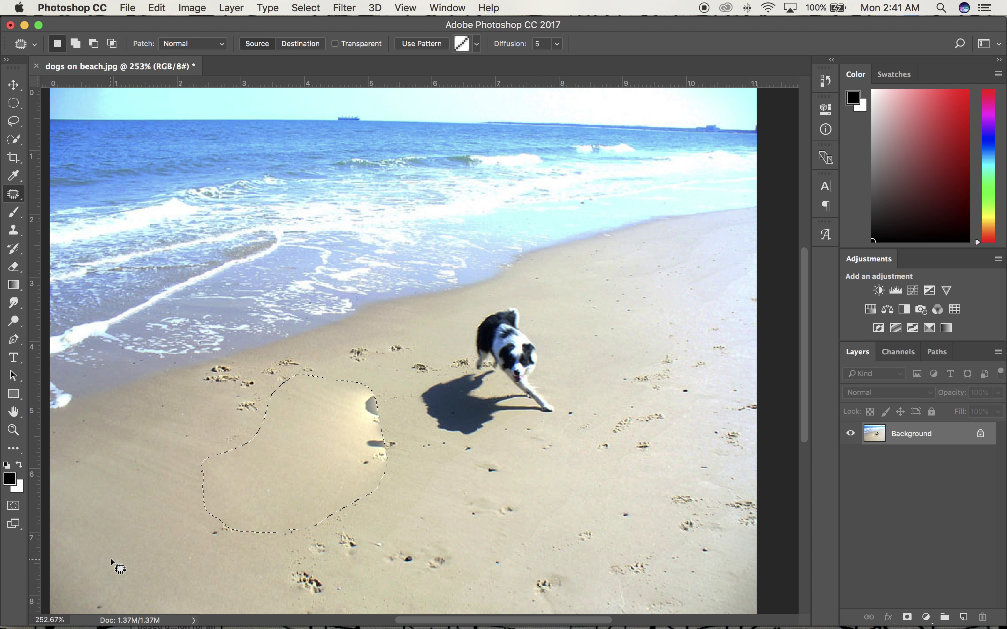
- Patch the dark remnants along the edge of the removed black dog with nearby clean sand and deselect
left_click(550, 492)
mouse_move(361, 371)
left_mouse_down()
mouse_move(288, 401)
mouse_move(278, 424)
mouse_move(283, 457)
mouse_move(305, 475)
mouse_move(373, 490)
mouse_move(394, 476)
mouse_move(402, 427)
mouse_move(359, 373)
left_mouse_up()
left_click_drag(302, 433, 240, 489)
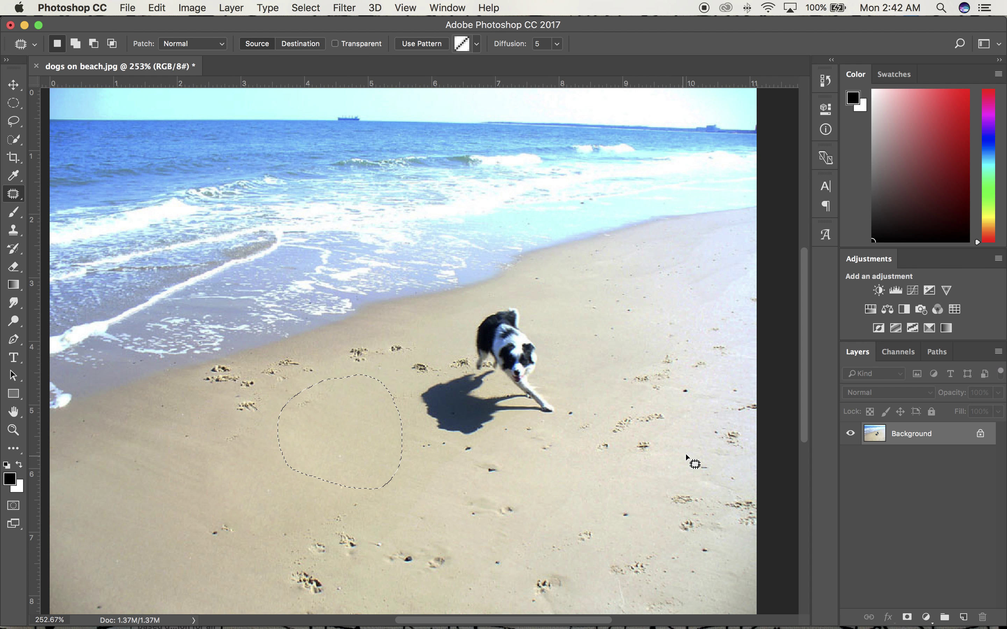
key("super+d")
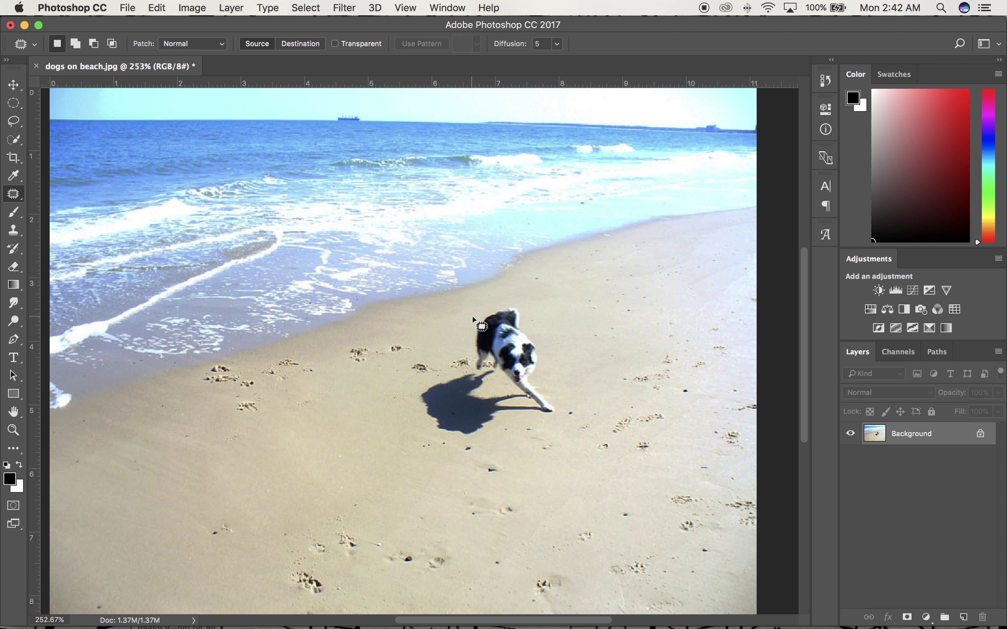
- Patch out the black-and-white dog and its shadow using clean sand from the lower-left area, and clear the selection
mouse_move(472, 317)
left_mouse_down()
mouse_move(442, 366)
mouse_move(409, 386)
mouse_move(409, 409)
mouse_move(439, 448)
mouse_move(564, 421)
mouse_move(560, 371)
left_mouse_up()
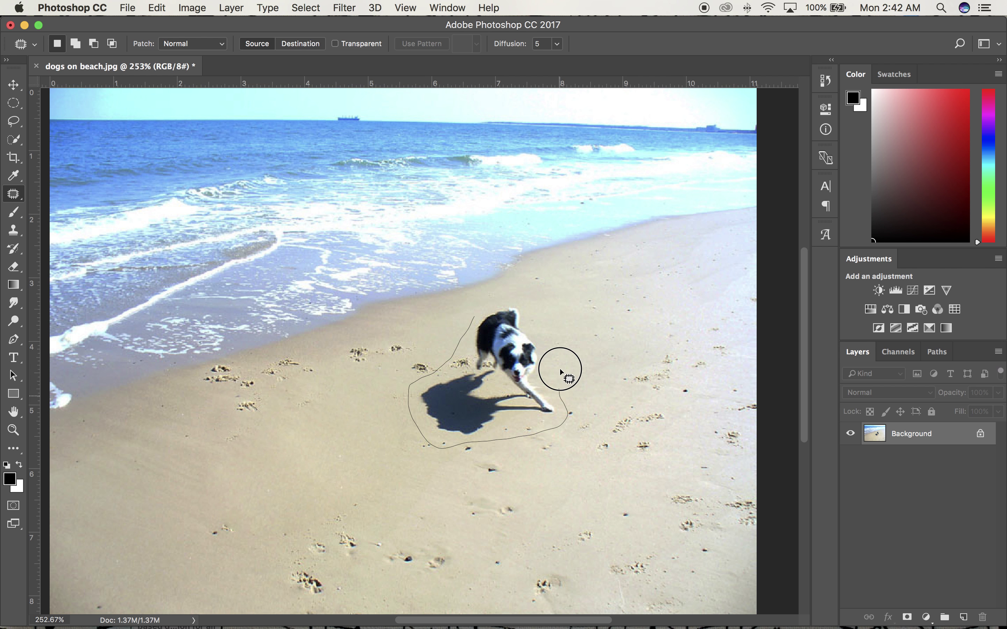
mouse_move(537, 329)
left_mouse_down()
mouse_move(530, 307)
mouse_move(472, 318)
left_mouse_up()
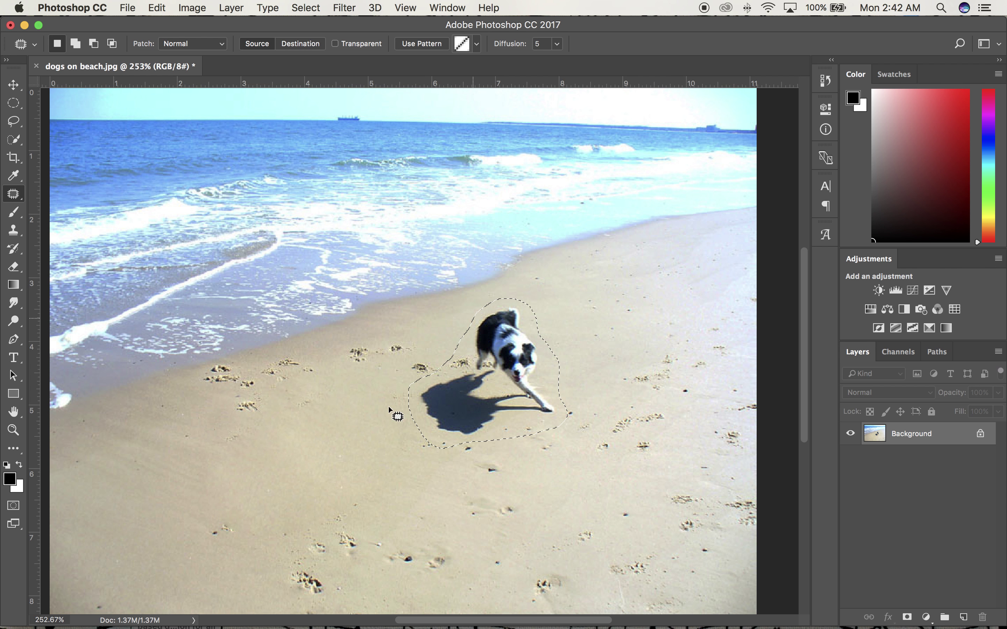
left_click_drag(439, 423, 321, 495)
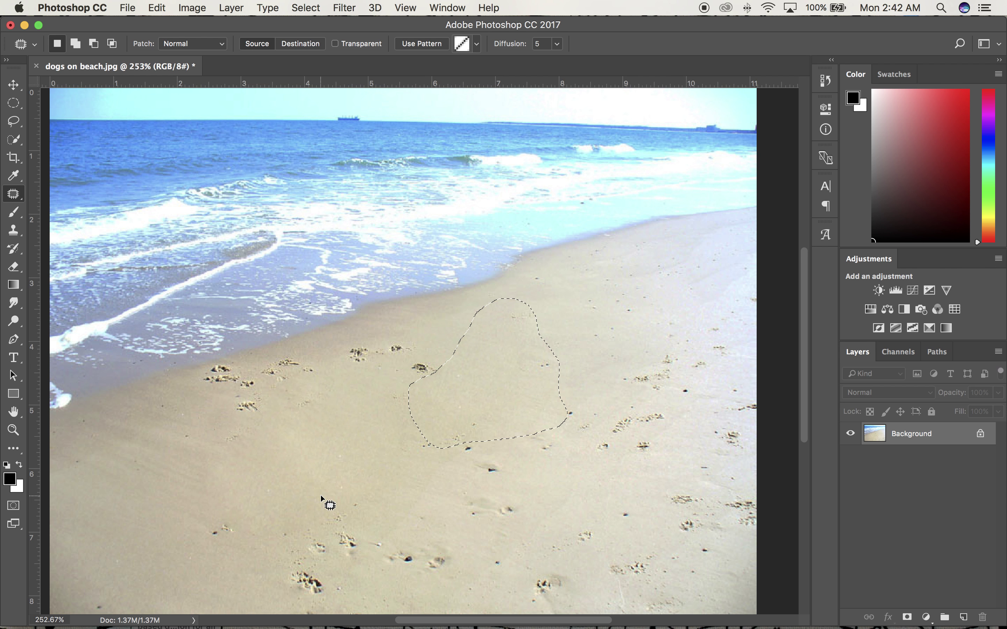
key("super+d")
- Switch to the Spot Healing Brush and raise its hardness
right_click(13, 194)
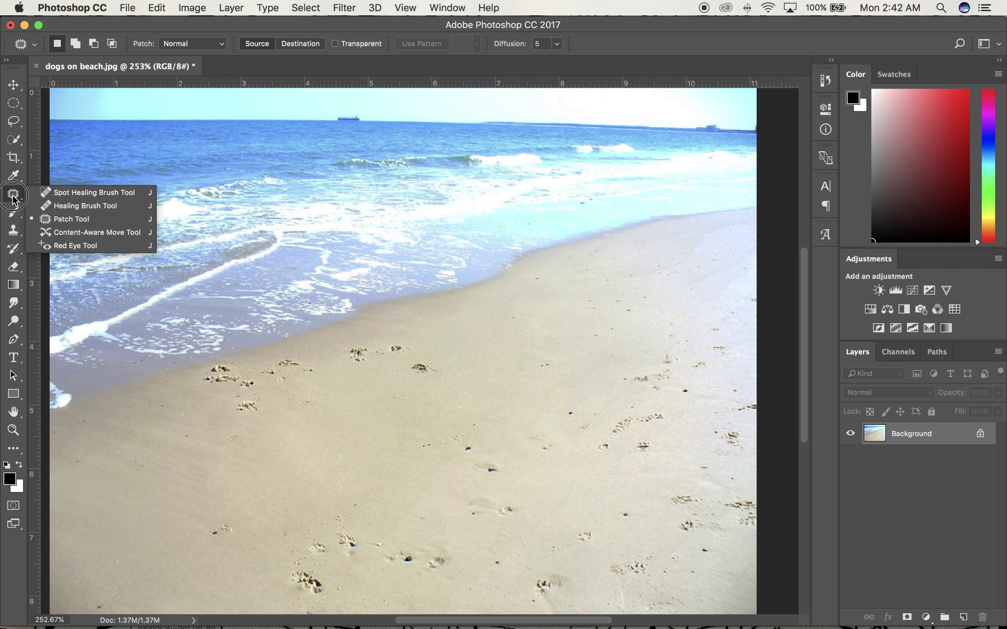
left_click(68, 194)
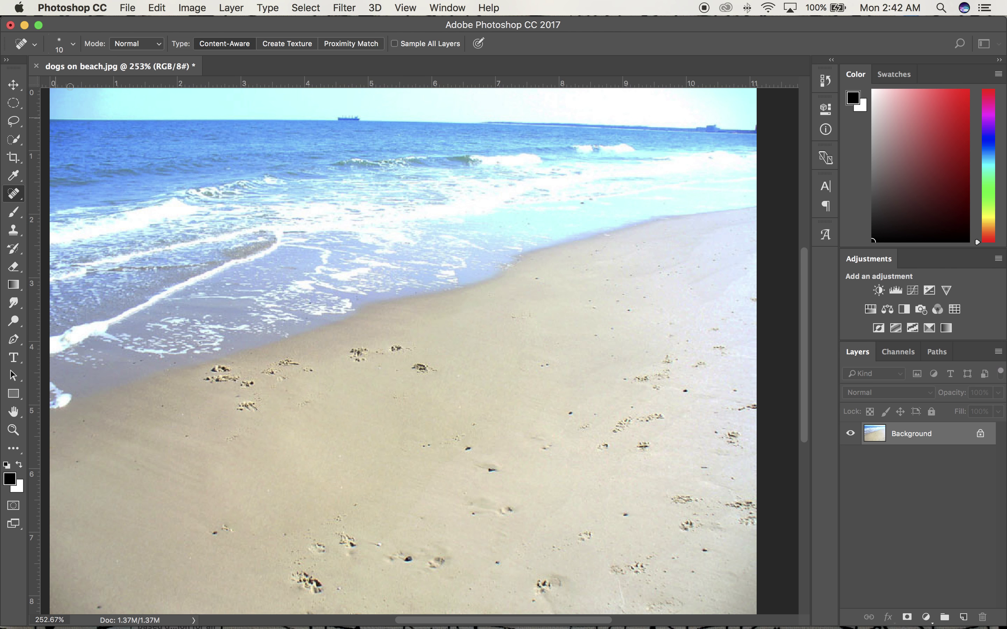
left_click(74, 45)
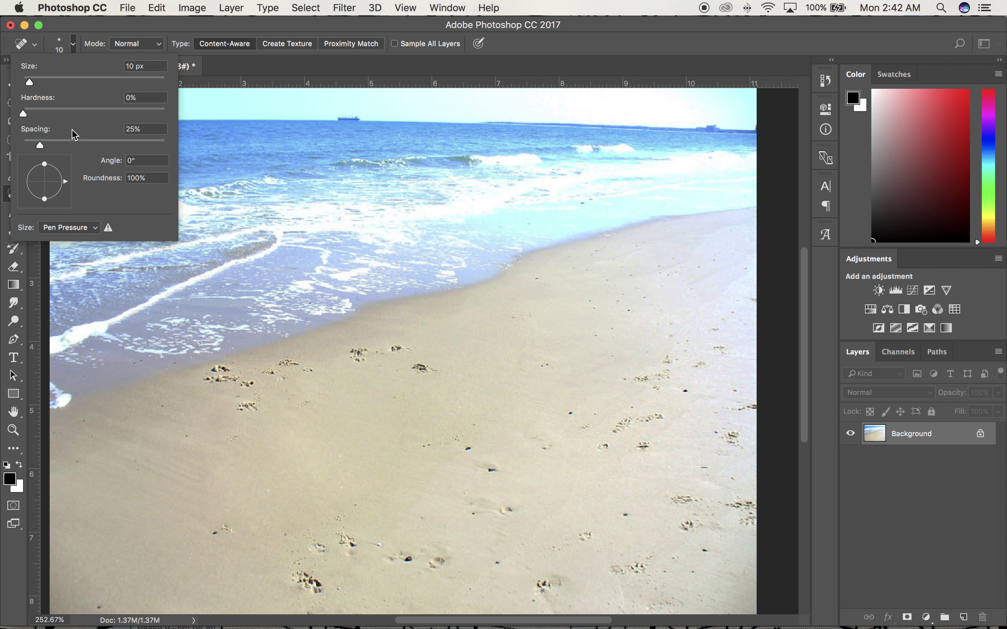
left_click_drag(24, 114, 90, 112)
key("Return")
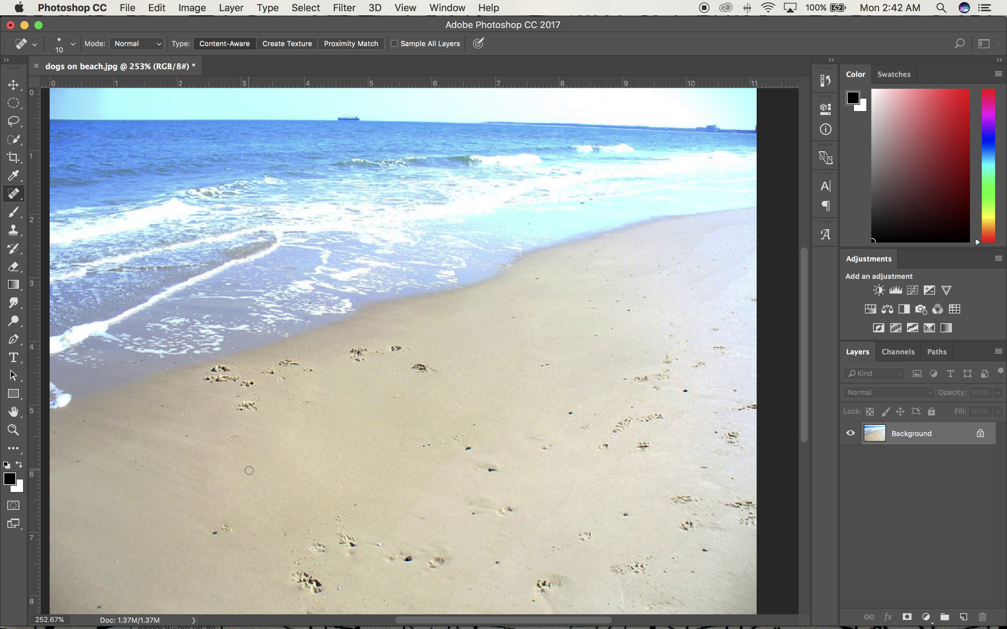
- Set the Spot Healing Brush to 40 px and remove the paw prints on the upper middle sand and the mark at lower left
key("bracketright")
key("bracketright")
key("bracketright")
left_click_drag(393, 519, 441, 477)
left_click_drag(567, 484, 543, 523)
key("bracketleft")
left_click(221, 529)
left_click(421, 369)
left_click(396, 348)
left_click(365, 357)
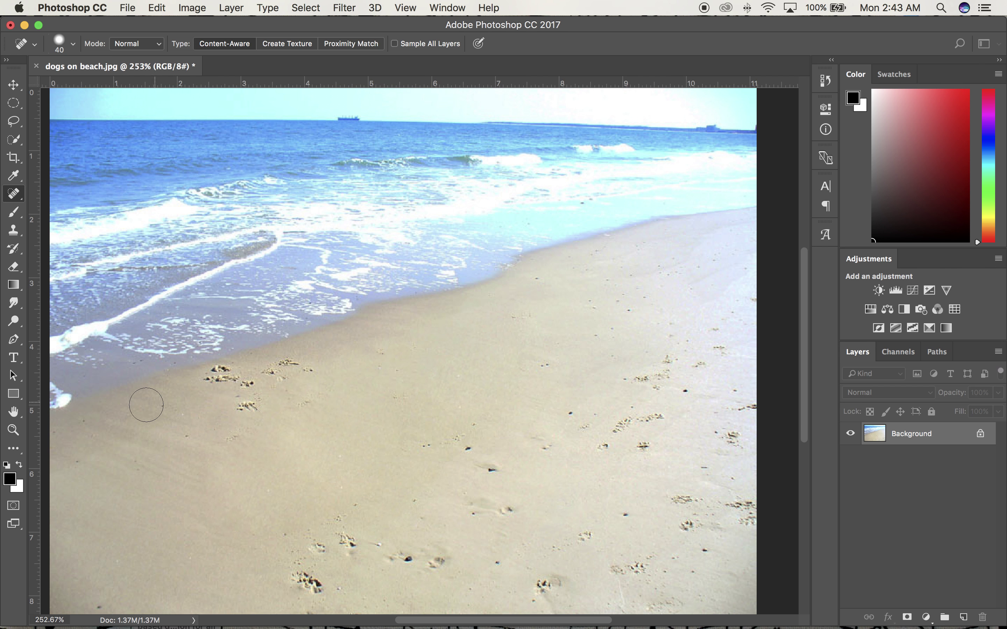
- Spot-heal the cluster of paw prints on the left part of the sand near the shoreline
mouse_move(289, 366)
left_mouse_down()
mouse_move(268, 371)
mouse_move(300, 361)
left_mouse_up()
left_click_drag(250, 402, 240, 404)
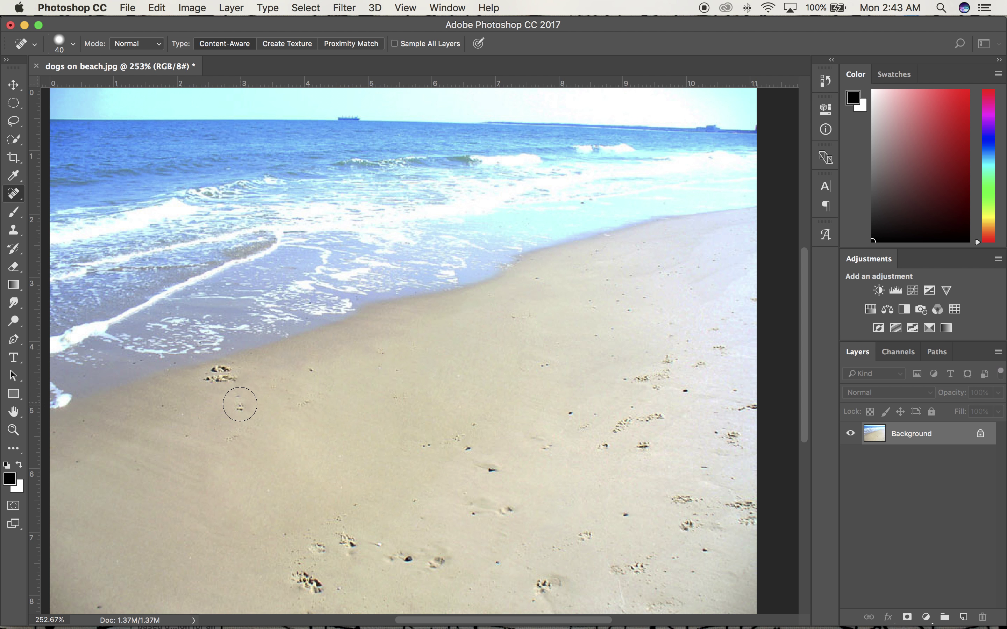
left_click(240, 404)
mouse_move(221, 378)
left_mouse_down()
mouse_move(211, 383)
mouse_move(229, 381)
left_mouse_up()
left_click(308, 375)
- Spot-heal the paw prints and small specks on the lower-left part of the sand
left_click_drag(310, 585, 301, 581)
mouse_move(344, 542)
left_mouse_down()
mouse_move(342, 528)
mouse_move(312, 545)
left_mouse_up()
left_click(287, 538)
left_click(339, 517)
left_click(356, 506)
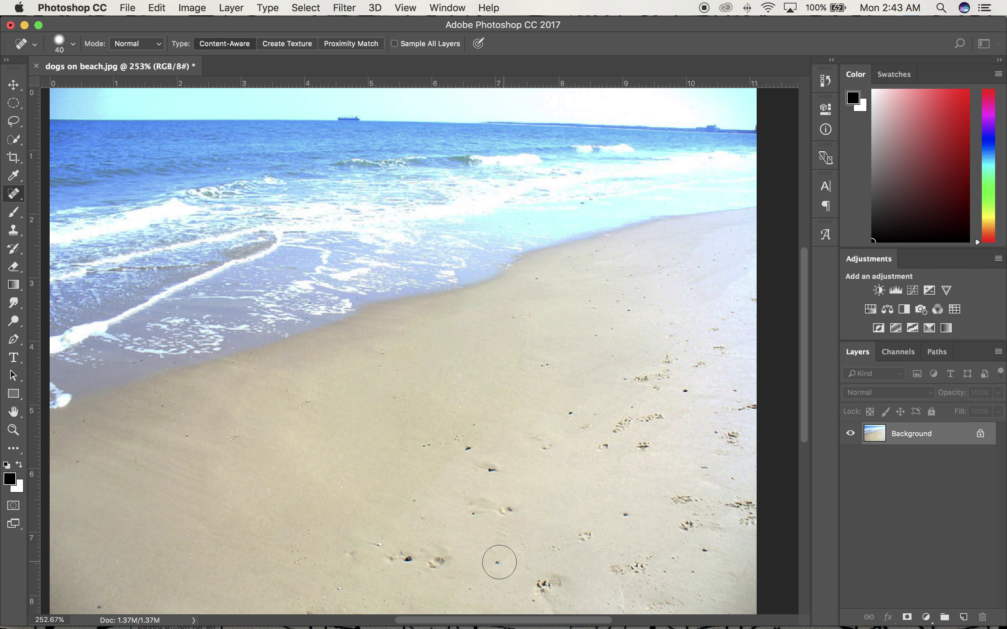
- Spot-heal the pebble and paw prints along the lower middle of the beach
left_click(400, 559)
left_click(436, 559)
left_click(449, 559)
left_click_drag(547, 581, 543, 592)
left_click_drag(587, 535, 567, 543)
- Spot-heal the paw prints and stray pebbles in the lower-right area of the sand
mouse_move(623, 568)
left_mouse_down()
mouse_move(666, 598)
mouse_move(651, 598)
mouse_move(633, 577)
left_mouse_up()
left_click_drag(628, 581, 629, 581)
left_click(650, 557)
left_click_drag(624, 515, 637, 524)
left_click(698, 554)
left_click(705, 551)
left_click(695, 574)
left_click(671, 565)
left_click(698, 552)
- Spot-heal the paw prints beside the photo's lower right edge
left_click_drag(685, 526, 686, 528)
left_click(680, 499)
left_click(698, 518)
left_click(700, 507)
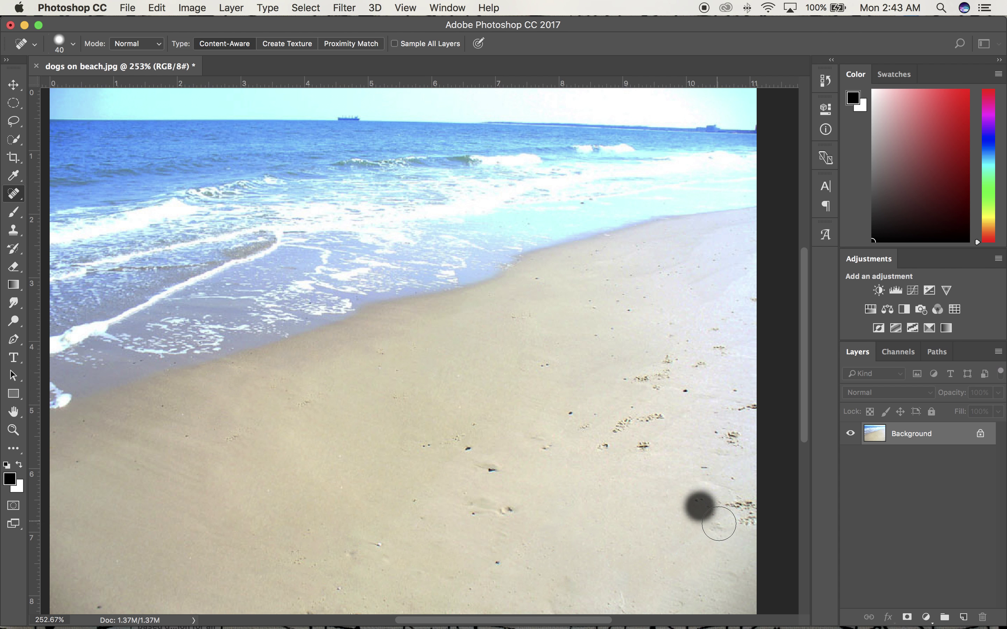
left_click(716, 525)
left_click_drag(742, 519, 730, 508)
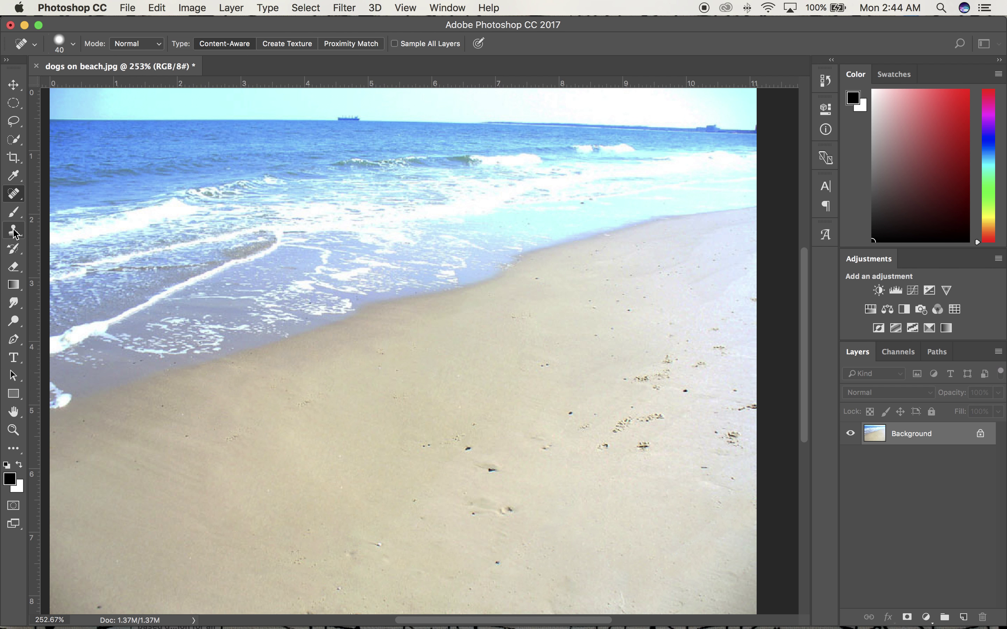
- Patch the large group of paw prints on the right side of the beach with clean sand from below, and deselect
right_click(13, 193)
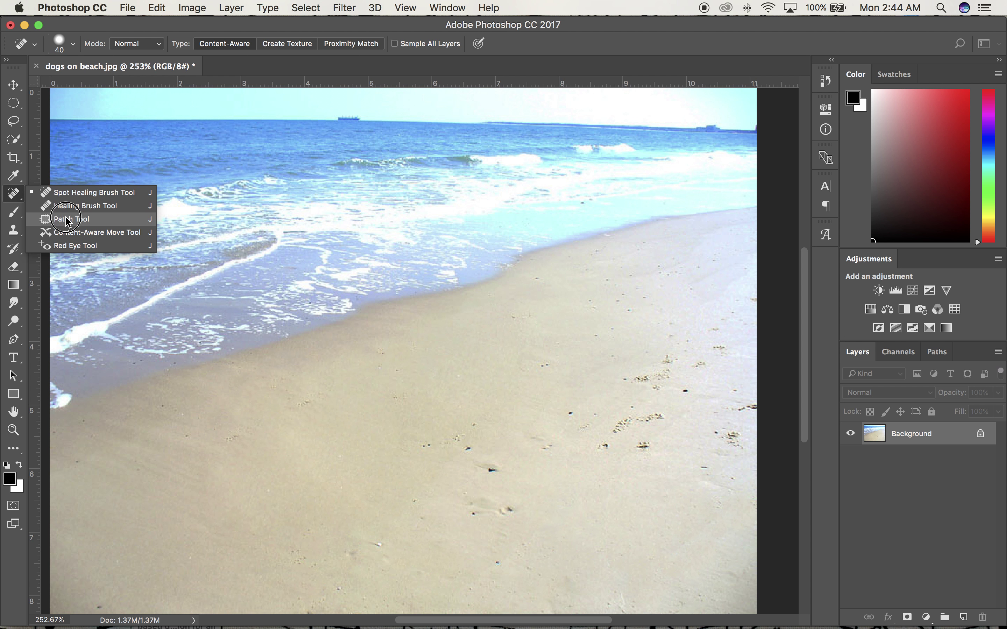
left_click(83, 220)
mouse_move(641, 354)
left_mouse_down()
mouse_move(598, 404)
mouse_move(587, 443)
mouse_move(601, 453)
mouse_move(636, 461)
mouse_move(744, 453)
mouse_move(773, 417)
mouse_move(771, 381)
mouse_move(734, 333)
mouse_move(712, 322)
mouse_move(673, 325)
mouse_move(640, 353)
left_mouse_up()
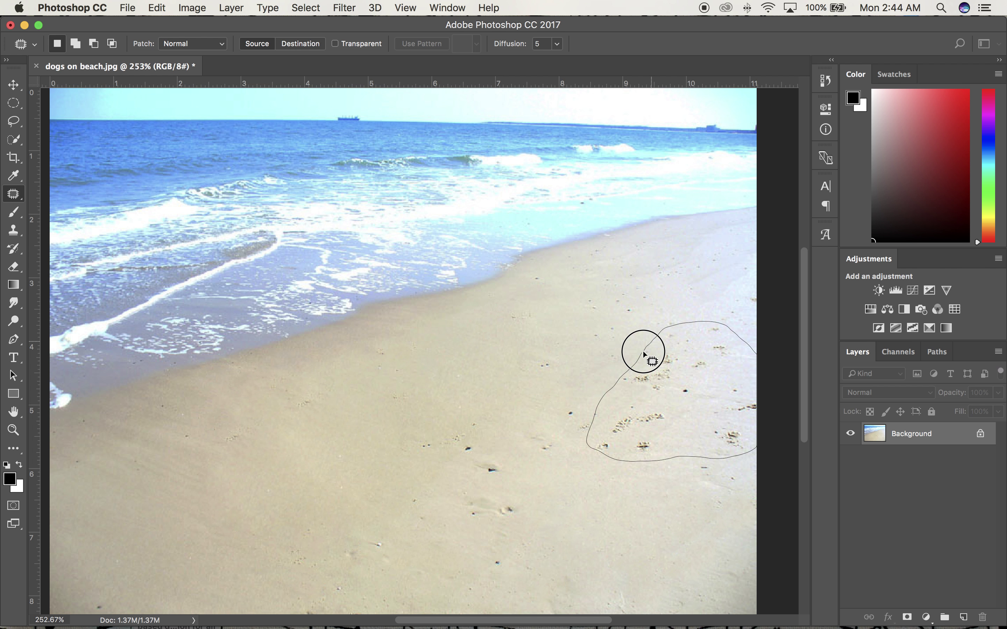
left_click_drag(641, 437, 537, 565)
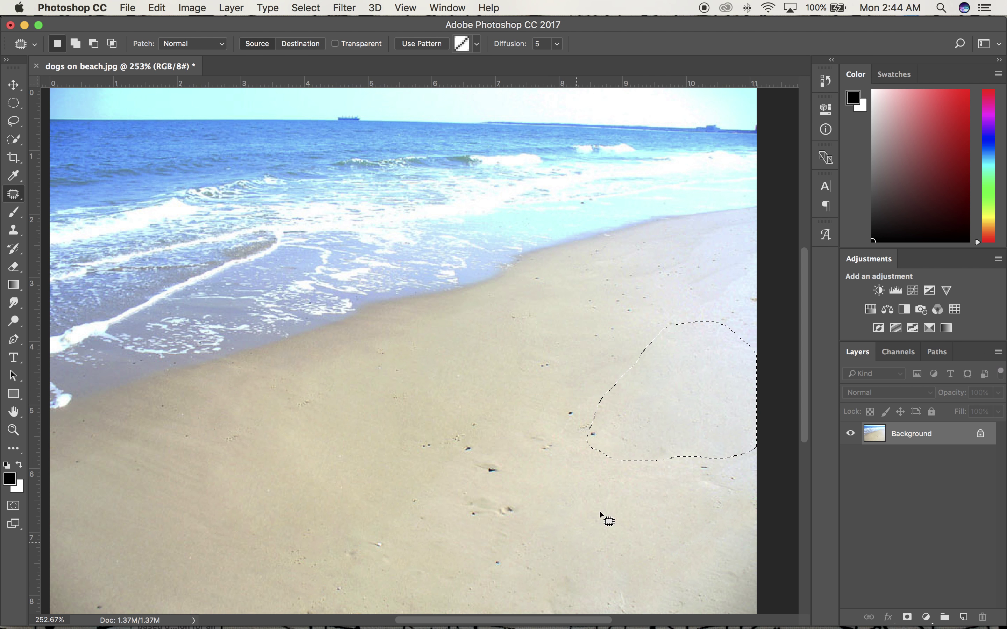
key("super+d")
- Patch out the footprints in the middle of the sand and remove nearby dark specks with the Spot Healing Brush
mouse_move(467, 437)
left_mouse_down()
mouse_move(464, 476)
mouse_move(499, 474)
mouse_move(508, 454)
mouse_move(469, 435)
mouse_move(464, 466)
mouse_move(492, 451)
mouse_move(430, 481)
mouse_move(507, 492)
mouse_move(467, 496)
mouse_move(457, 516)
mouse_move(493, 532)
mouse_move(524, 518)
mouse_move(518, 495)
mouse_move(503, 490)
mouse_move(474, 518)
left_mouse_up()
left_click(508, 493)
left_click(456, 479)
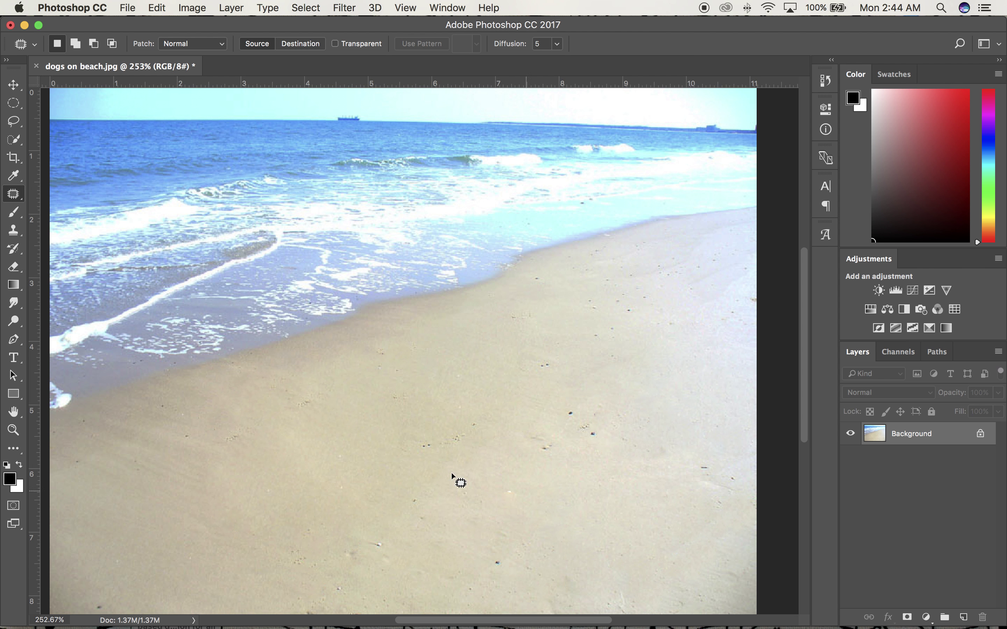
left_click_drag(14, 194, 74, 199)
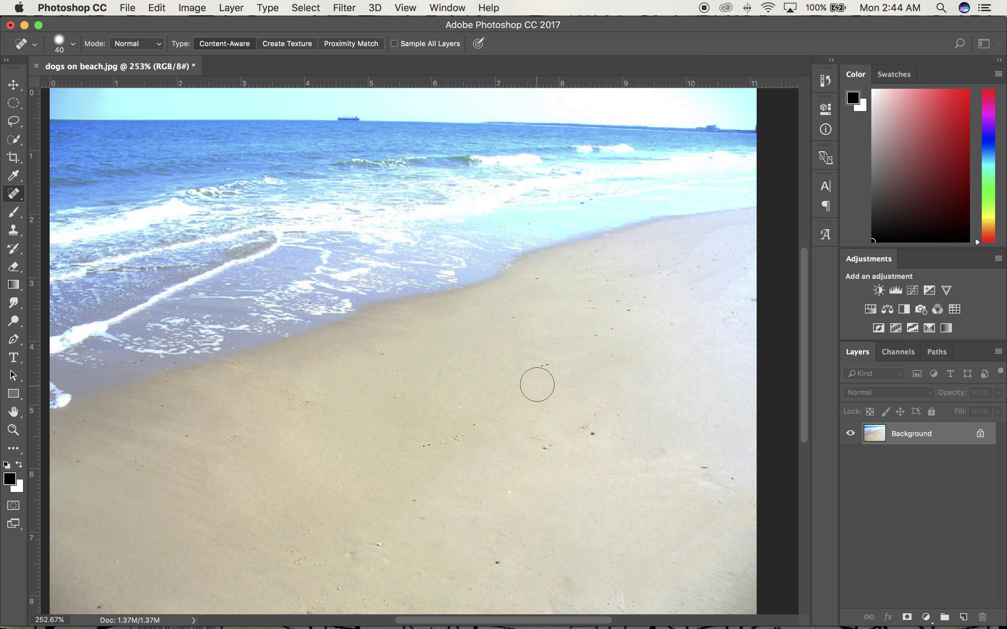
left_click(542, 366)
- Remove the remaining pebbles from the middle of the sand with the 50 px Healing Brush, sampling clean sand nearby
left_click_drag(13, 193, 83, 210)
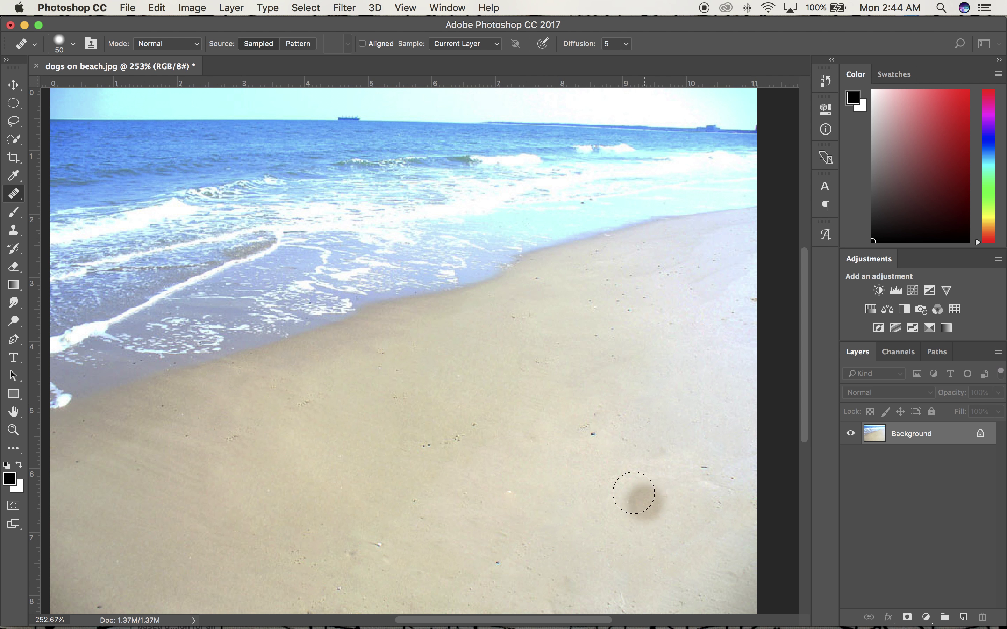
left_click(568, 462, "alt")
left_click(589, 430)
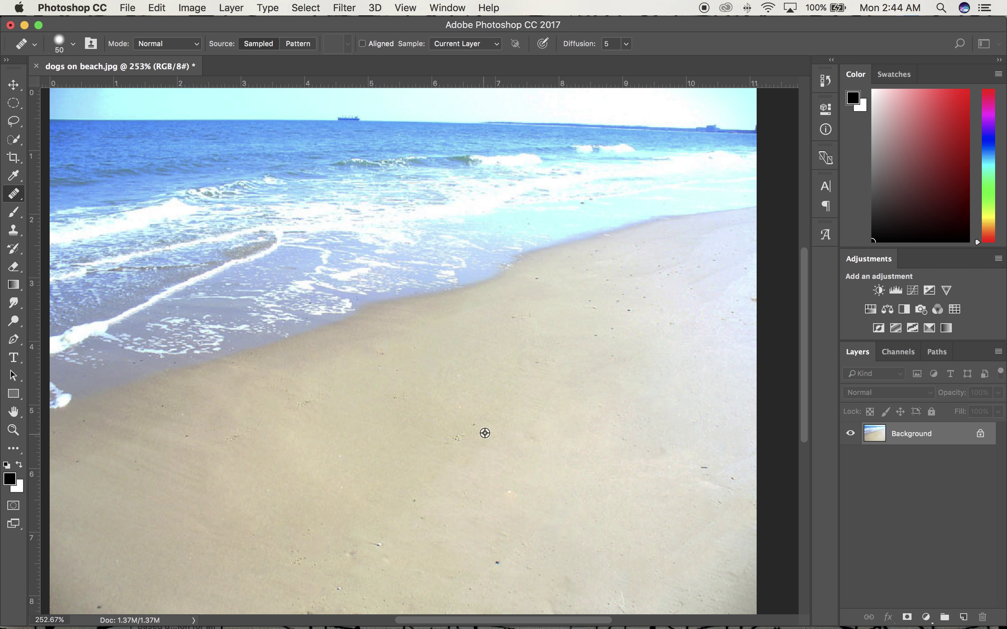
left_click(456, 435)
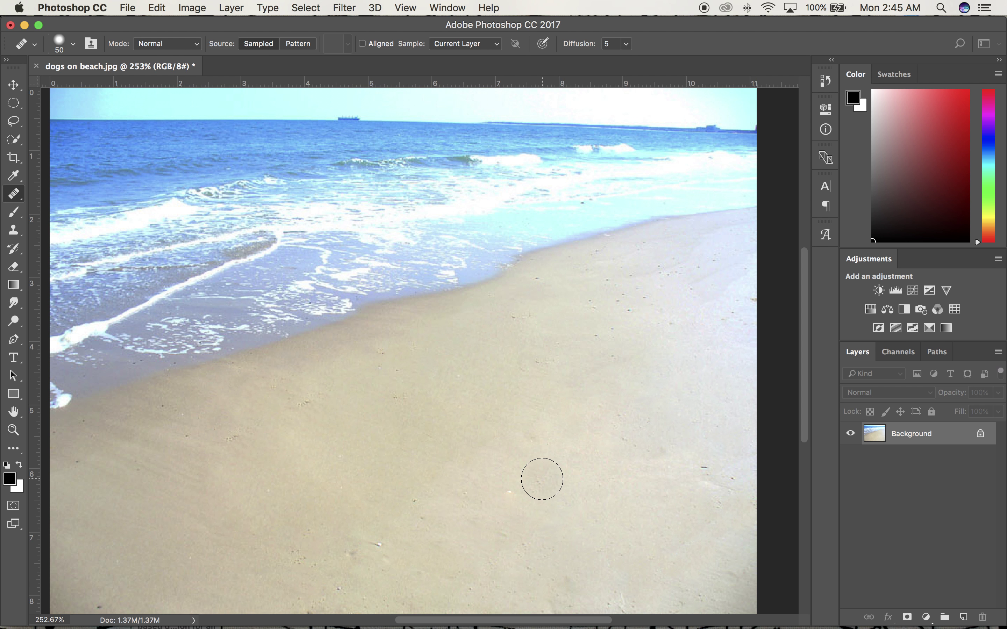
left_click(511, 489)
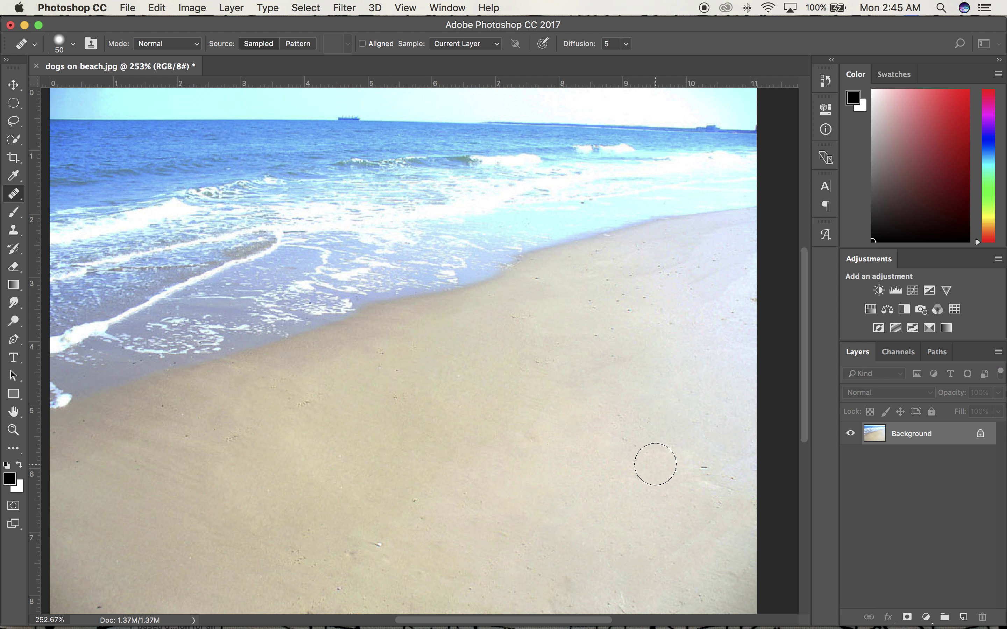
- Sample clean sand and heal the dark mark near the right edge and the specks on the lower-left sand
left_click(690, 486, "alt")
left_click(703, 479)
left_click(442, 528, "alt")
left_click(371, 542)
left_click(303, 535)
left_click(294, 560)
- Heal the small blemishes across the upper sand below the shoreline and one spot at lower right
left_click(439, 374)
left_click(552, 398)
left_click(490, 395)
mouse_move(317, 389)
left_mouse_down()
mouse_move(290, 395)
mouse_move(308, 401)
left_mouse_up()
left_click(372, 361)
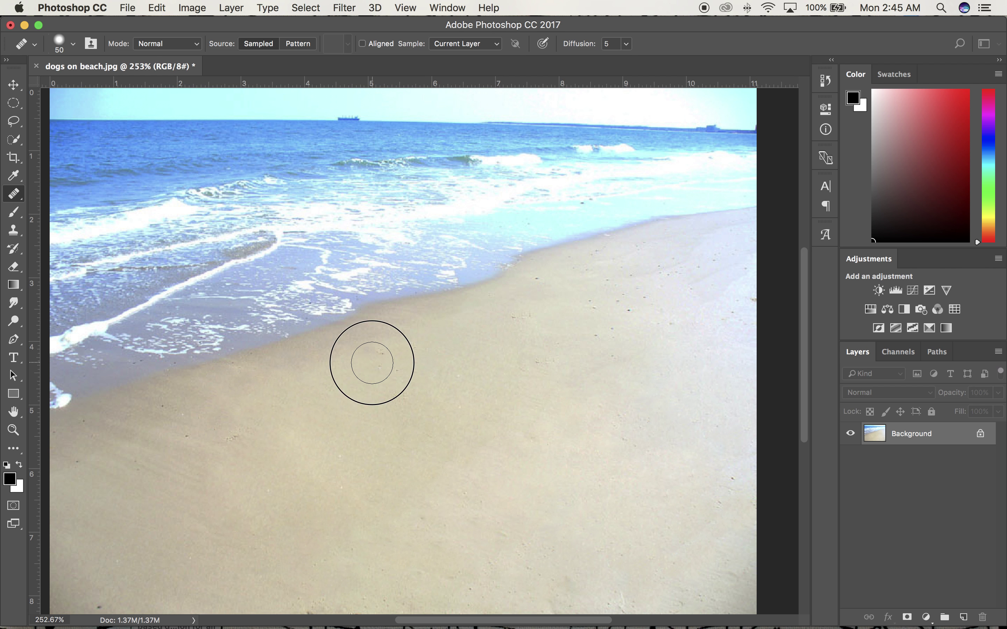
left_click(596, 495)
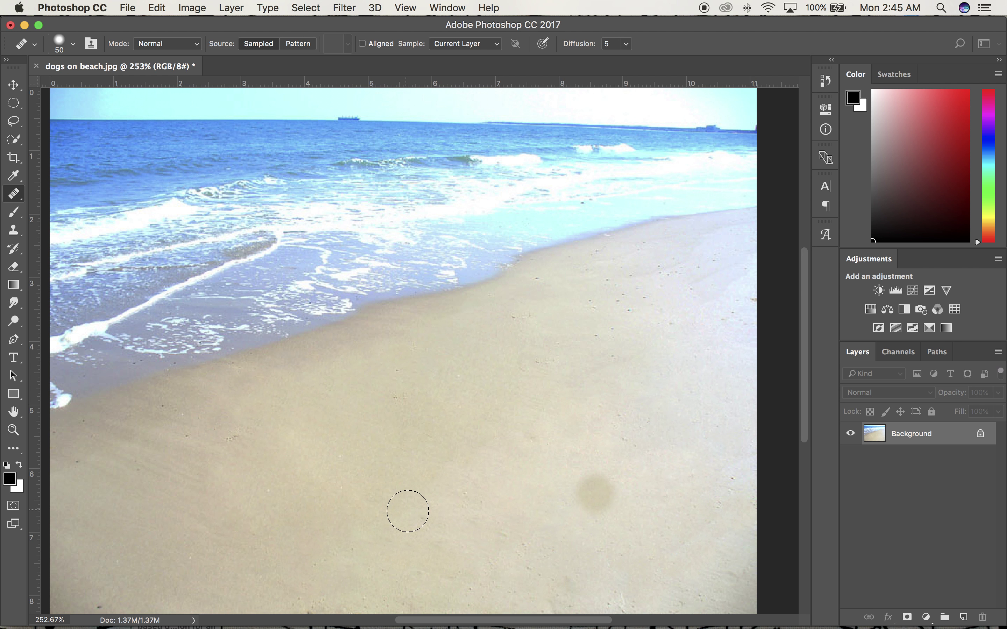
- Enlarge the Healing Brush to 90 px, resample the lower-left sand, and blend the uneven patches across the central and right sand
key("bracketright")
key("bracketright")
key("bracketright")
key("bracketright")
left_click(324, 495, "alt")
left_click_drag(420, 481, 472, 457)
left_click_drag(541, 456, 570, 484)
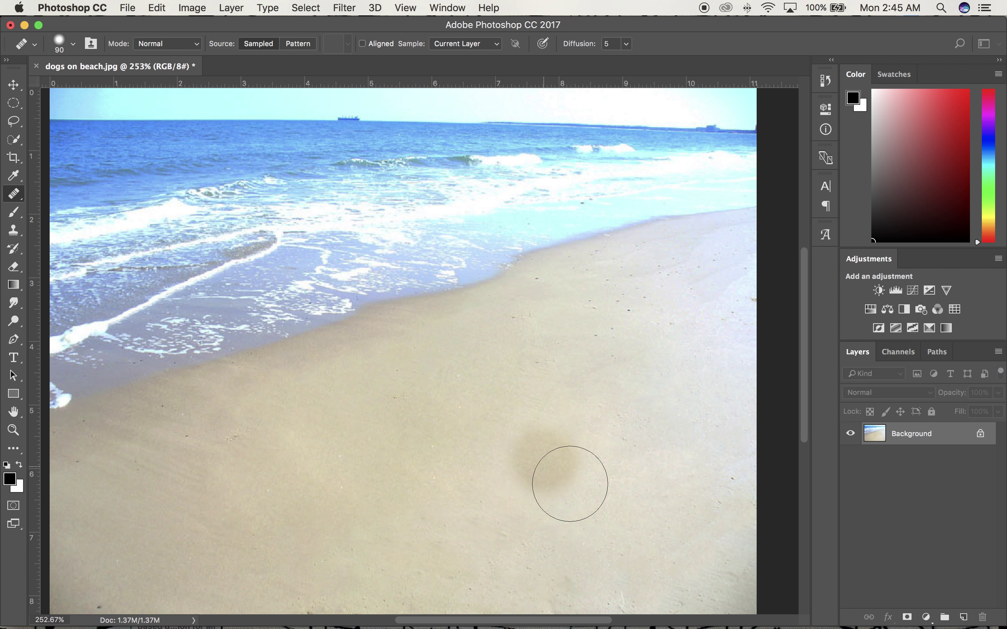
left_click(718, 531)
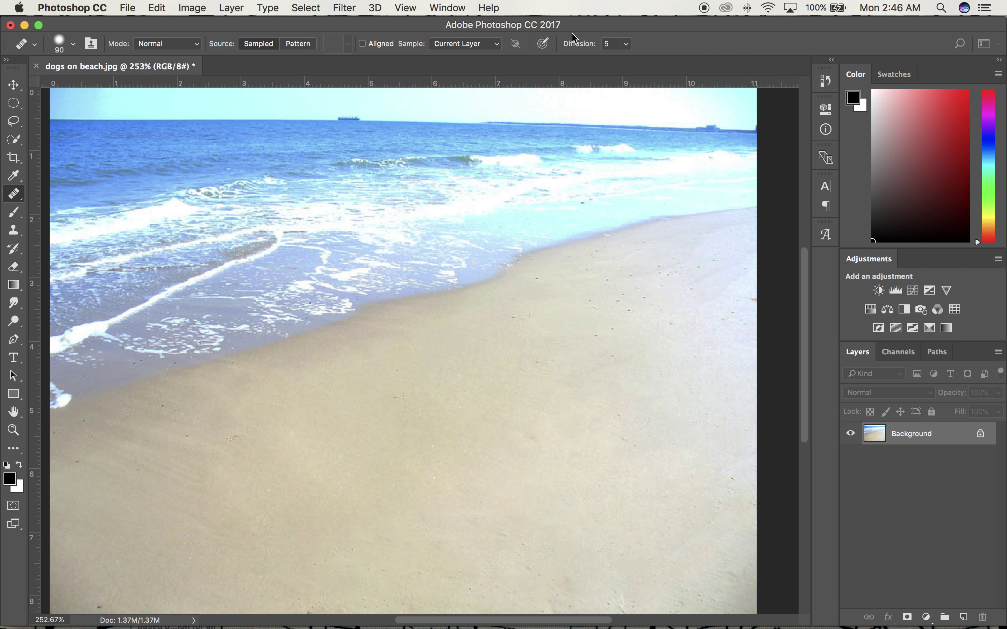
- Review the Healing Brush edits in the document history back to the last Spot Healing Brush state, and return to the latest state
left_click(458, 8)
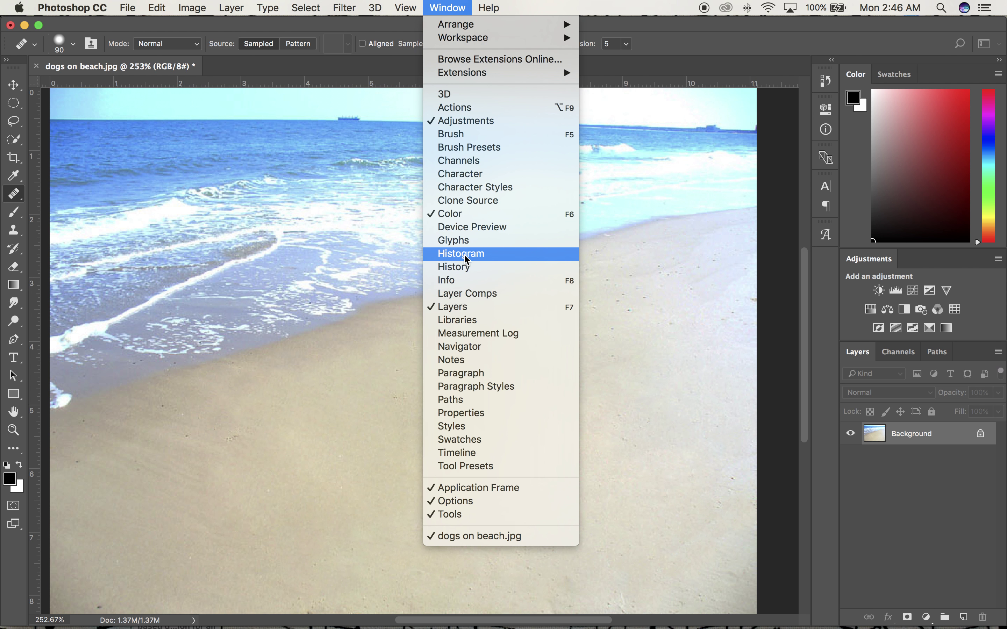
left_click(457, 267)
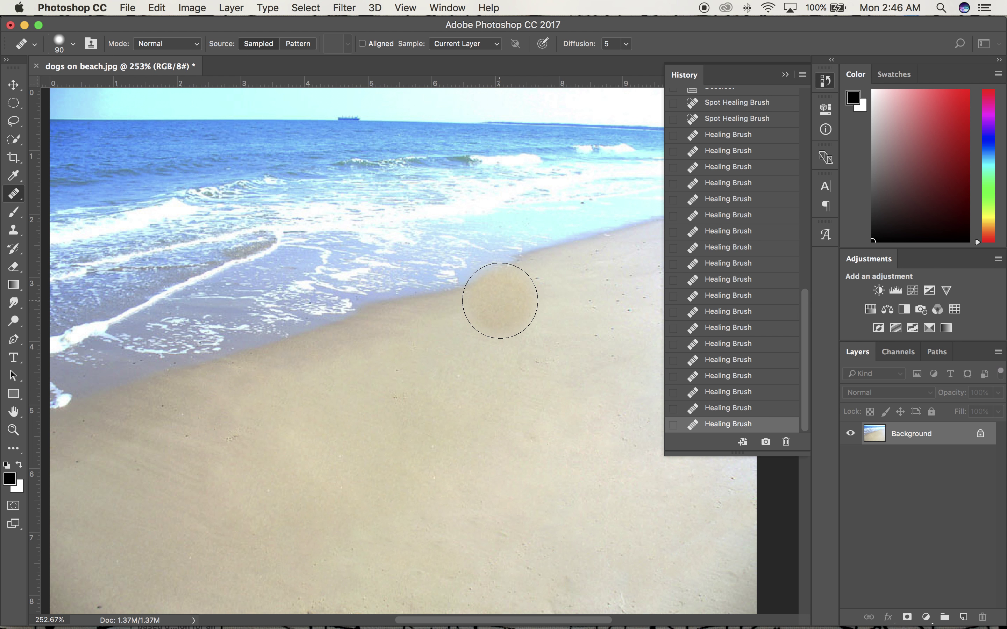
left_click(550, 326)
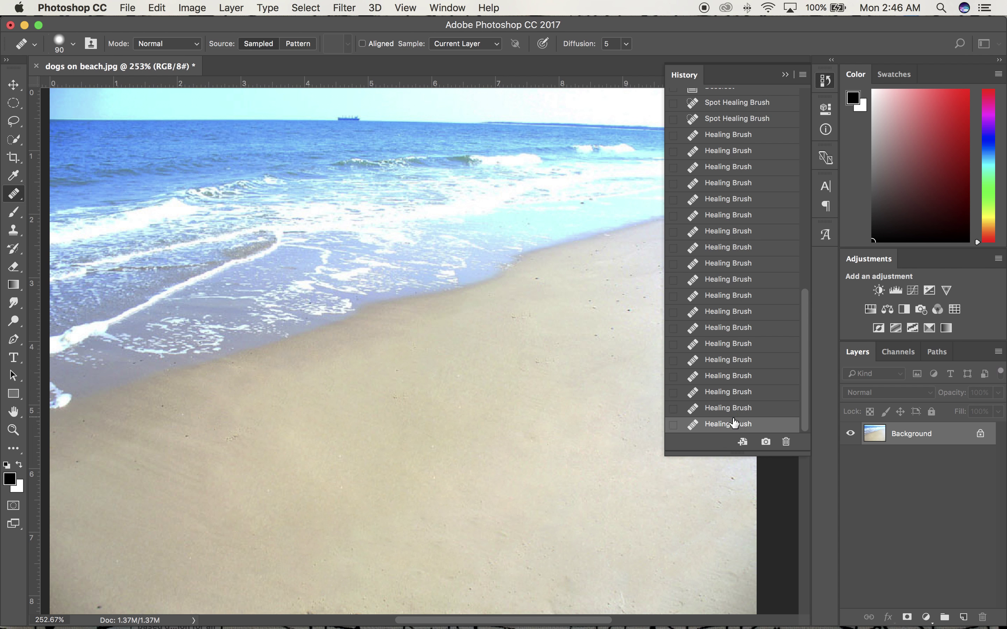
left_click(729, 263)
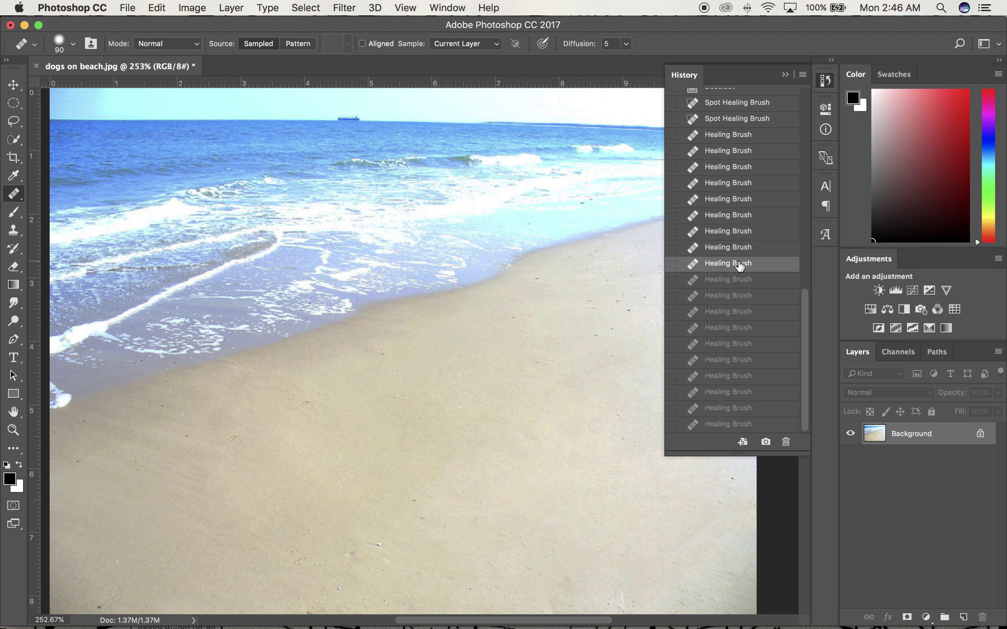
left_click(734, 121)
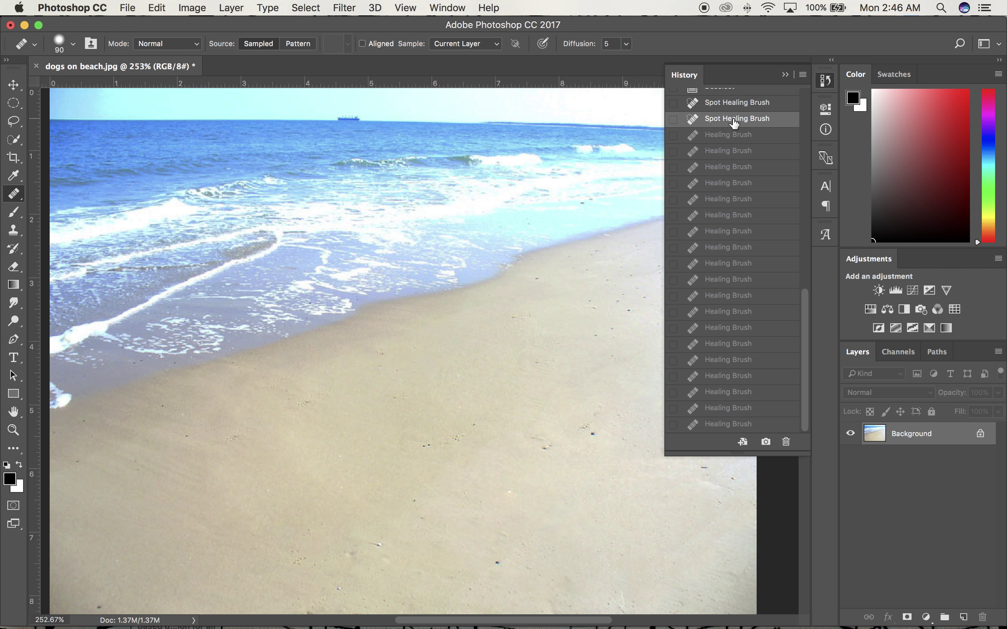
left_click(720, 425)
- Compare the retouched photo with its first Spot Healing Brush state and the original opened image, restore the latest history state, and close the history
left_click_drag(807, 400, 802, 158)
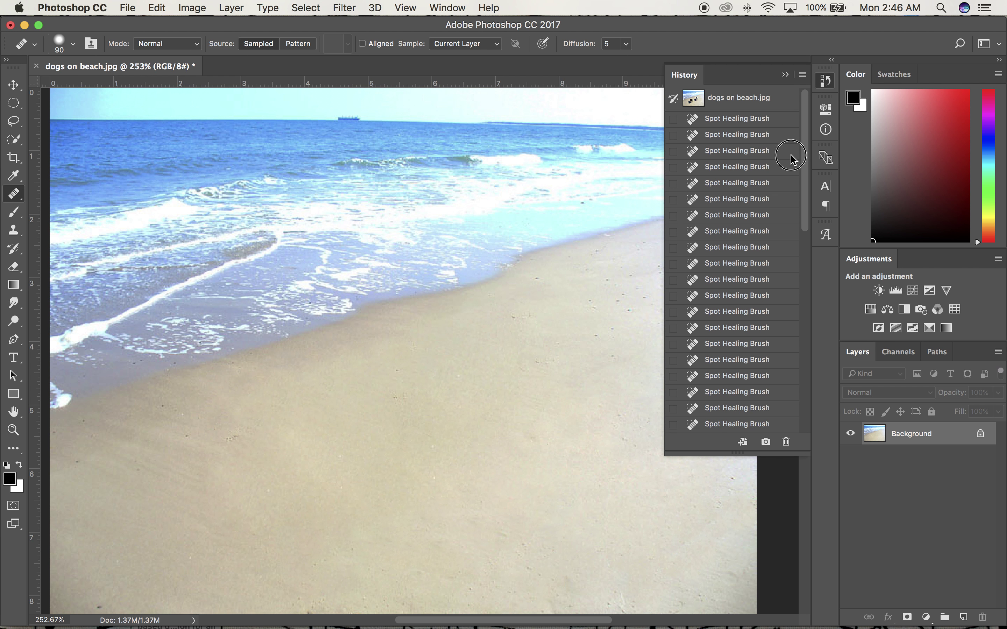
left_click(734, 120)
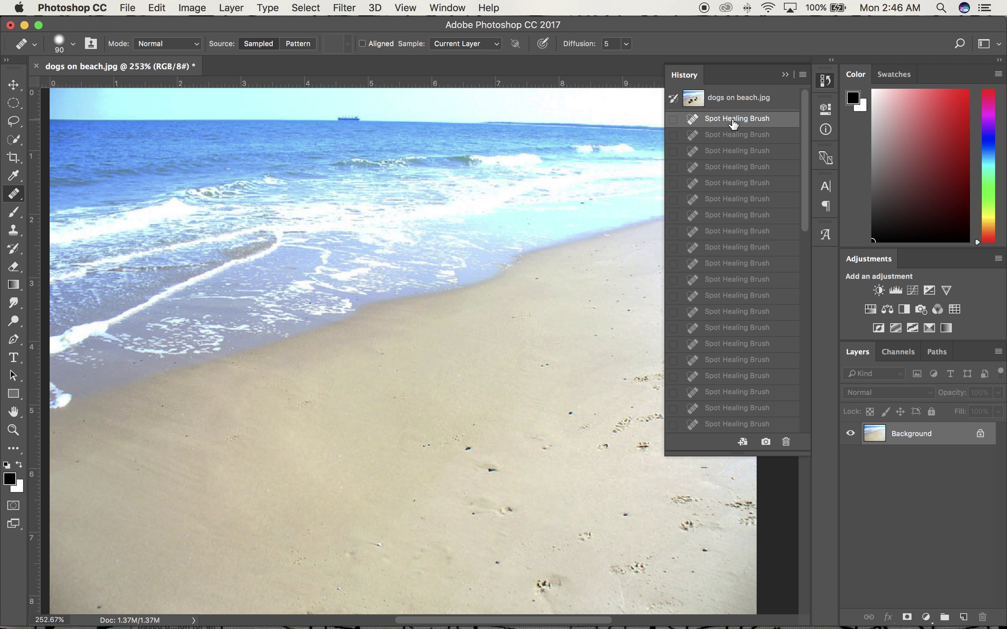
left_click(729, 100)
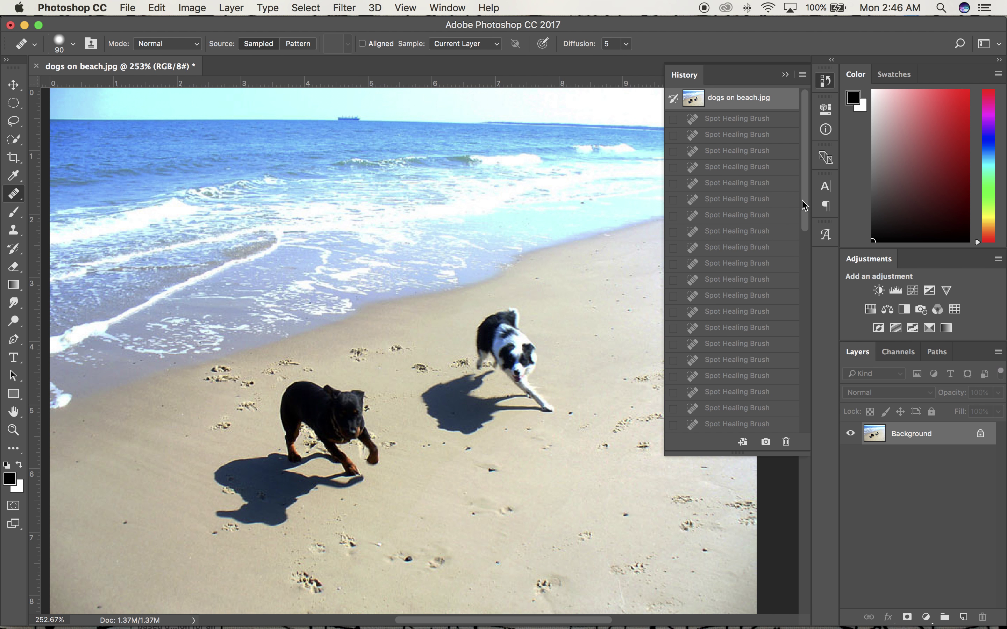
left_click_drag(804, 218, 799, 410)
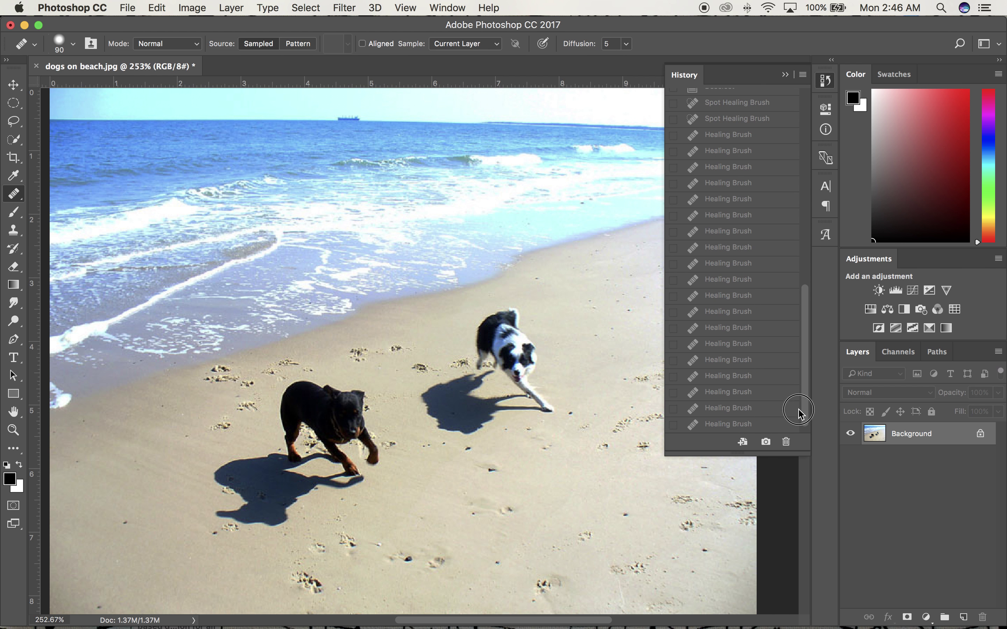
left_click(728, 425)
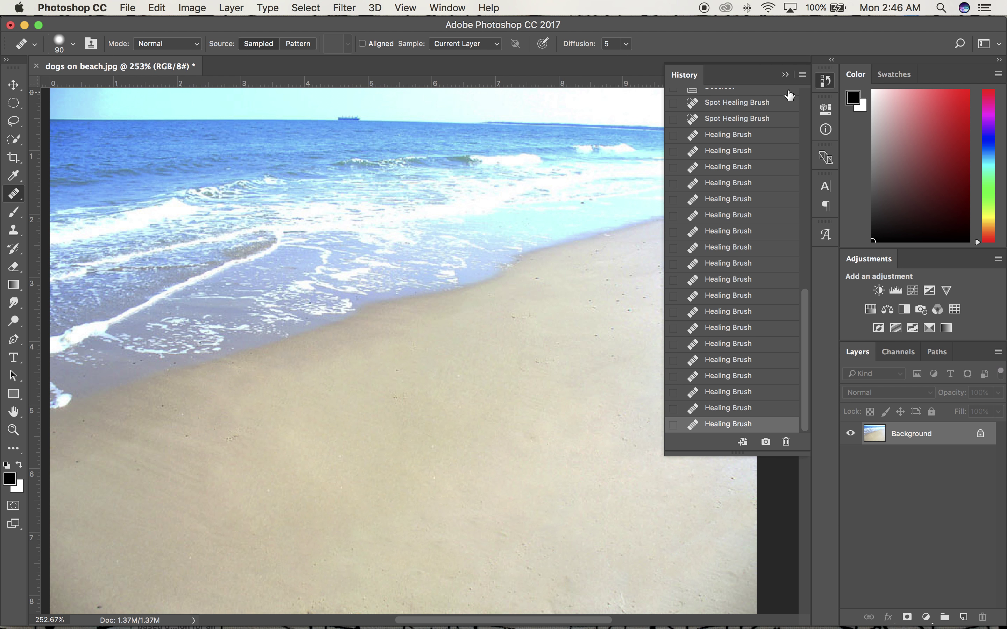
left_click(784, 74)
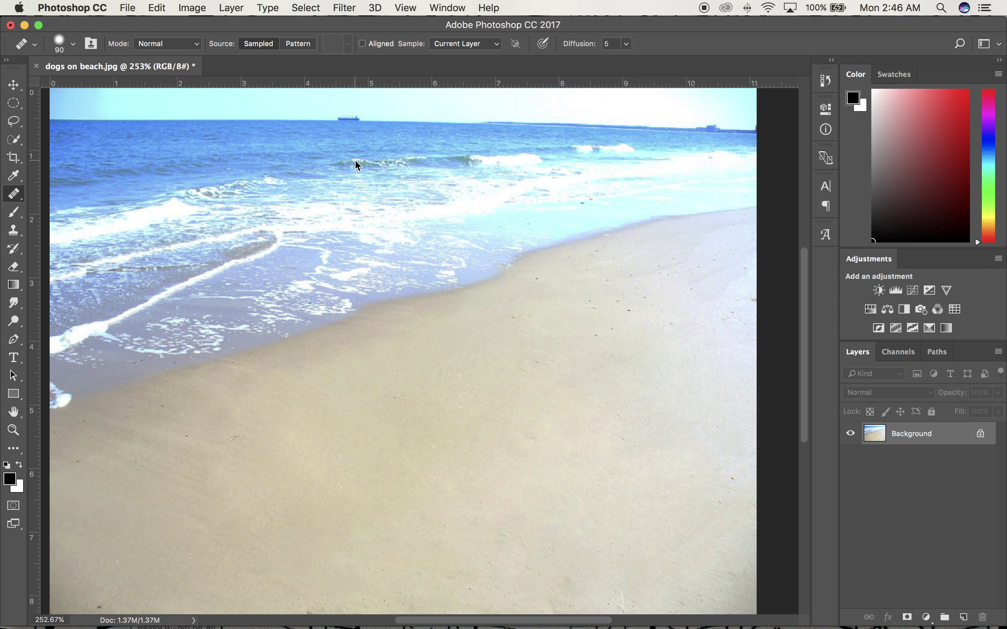
- Save the retouched photo as a new JPEG named "dogs on beach_cmcvmcv.jpg" with quality 10 (Maximum) and Baseline ("Standard") format
key("super+shift+s")
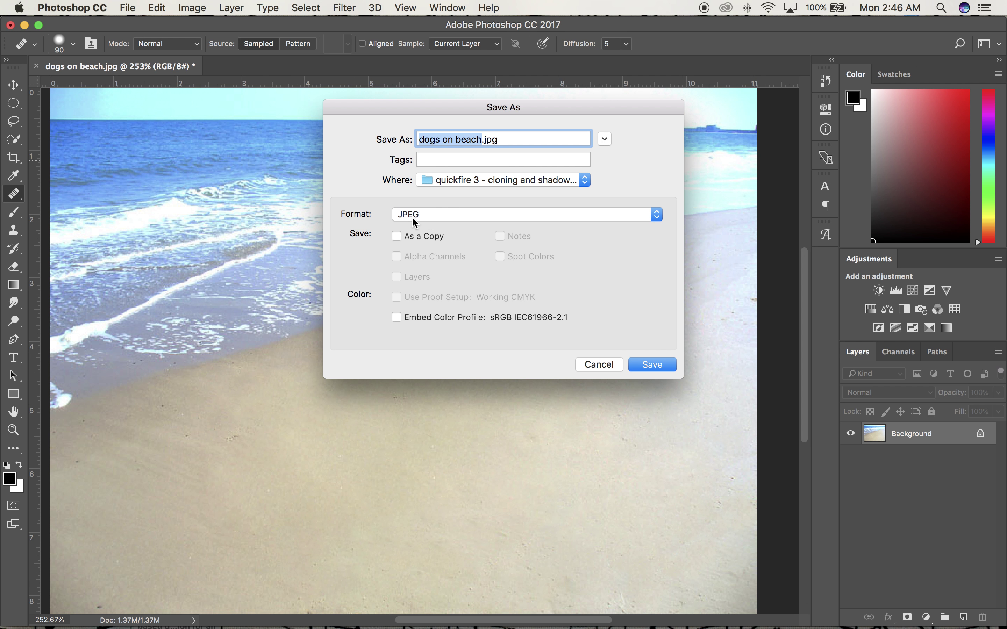
left_click(482, 140)
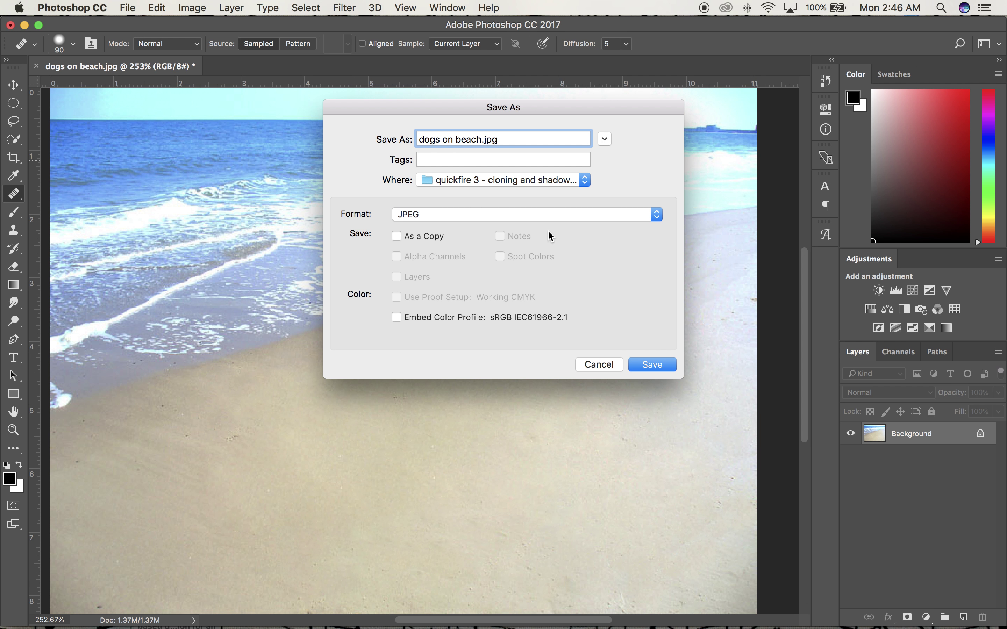
key("Return")
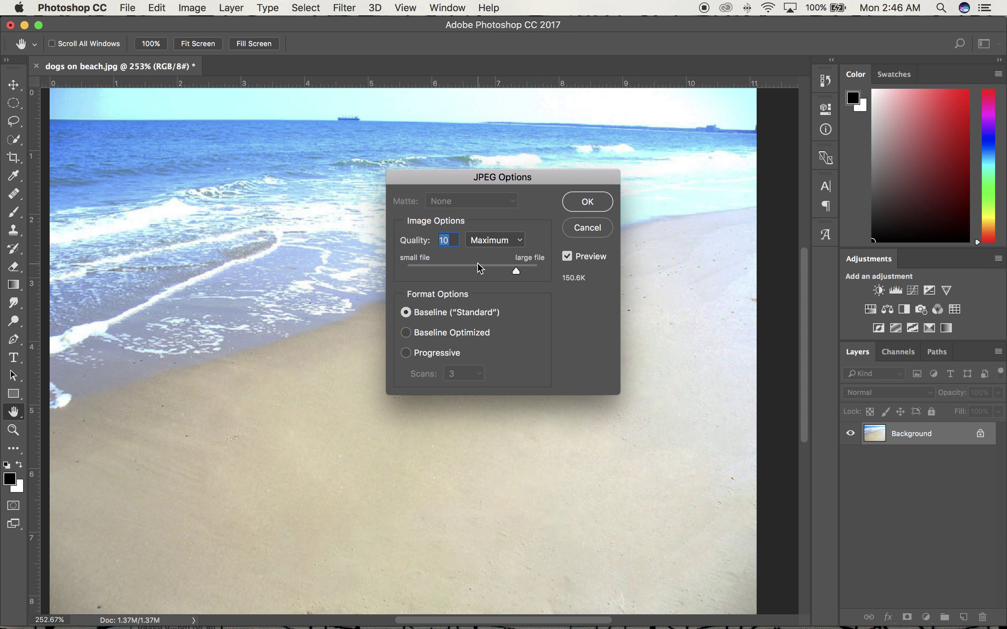
left_click(578, 206)
left_click(576, 201)
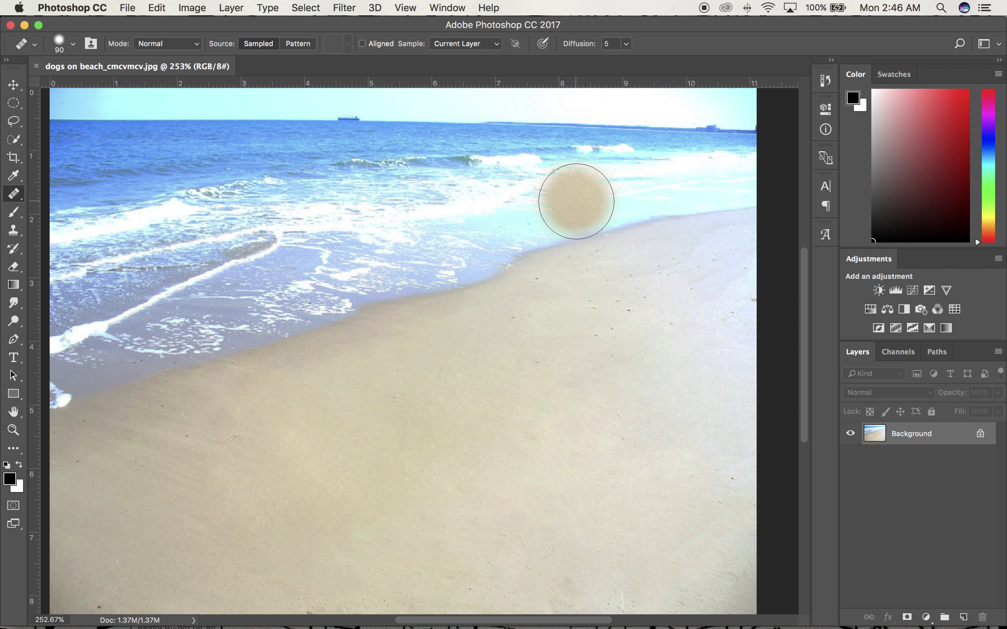
- Switch to QuickTime Player, close the screen recording, and name it "Dogs on beach - patch and healing" for saving in Documents
key("super+Tab")
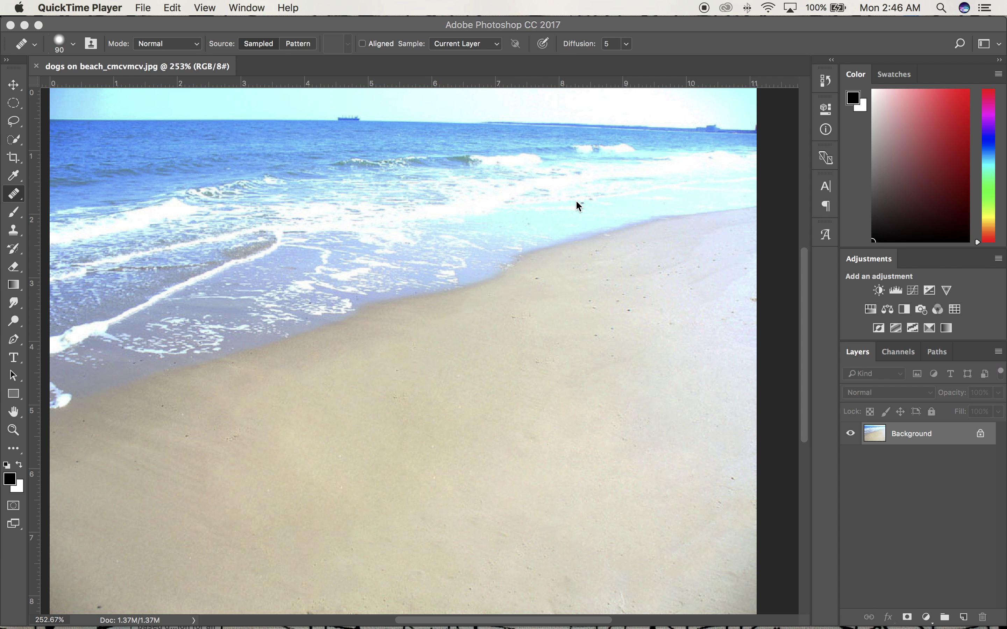
key("super+w")
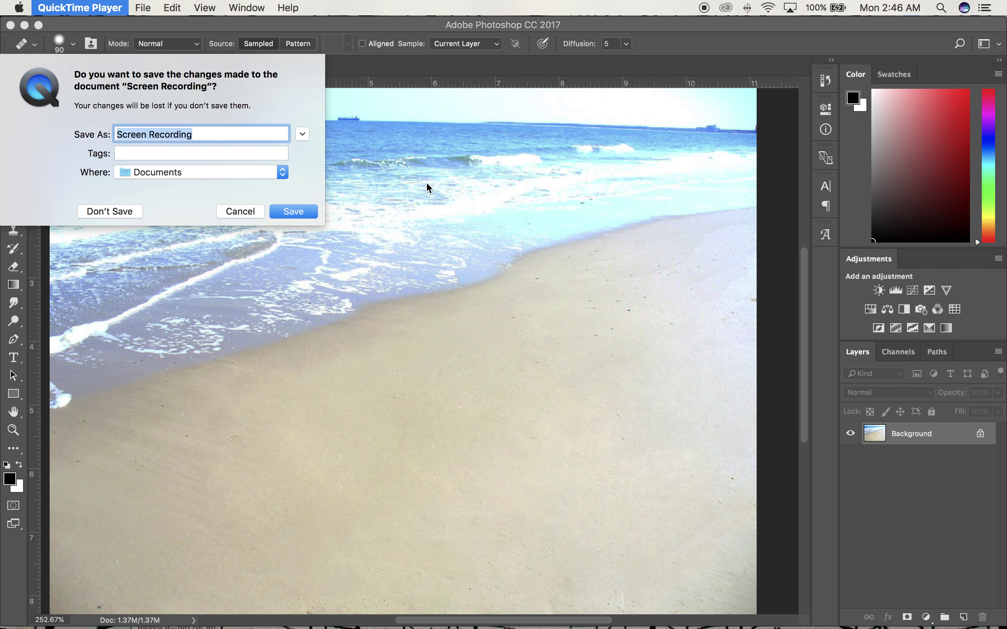
type("Dogs on beach ")
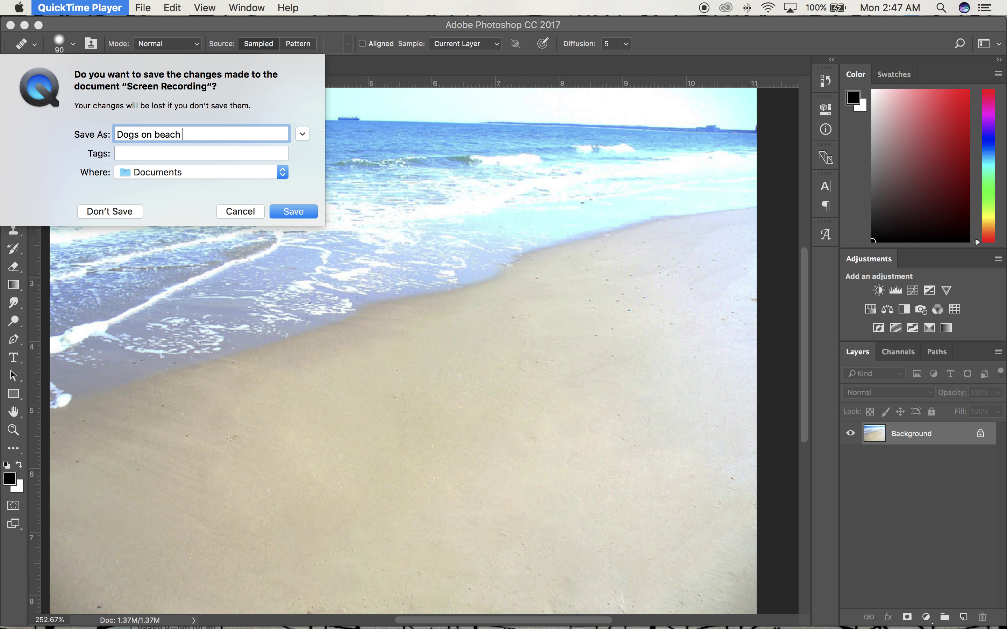
type("- patch and healing")
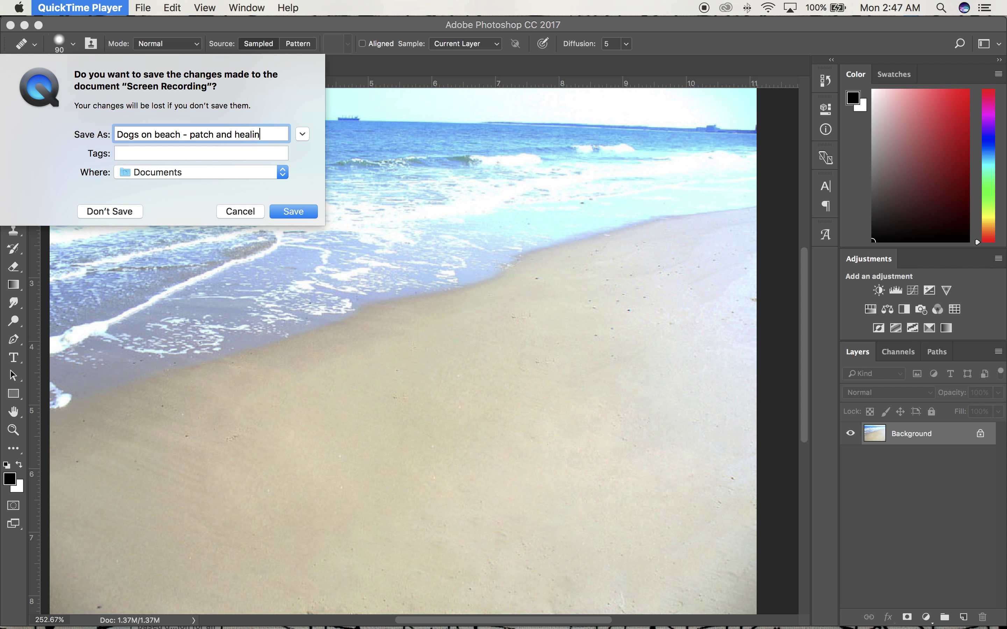